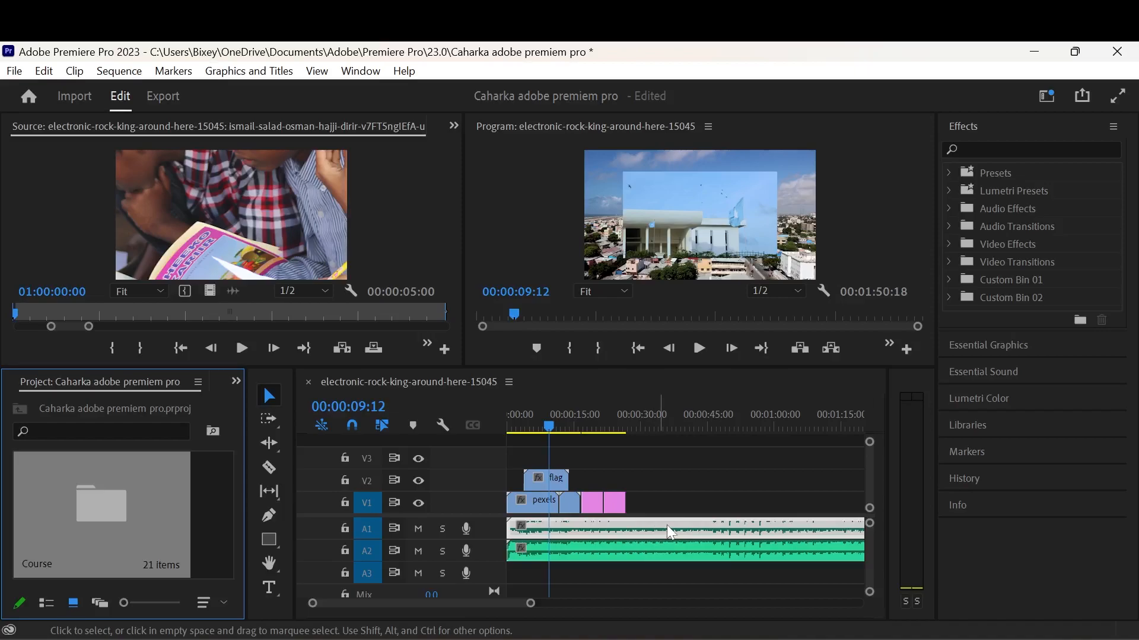
{"action": "left_click", "coordinate": [647, 475]}
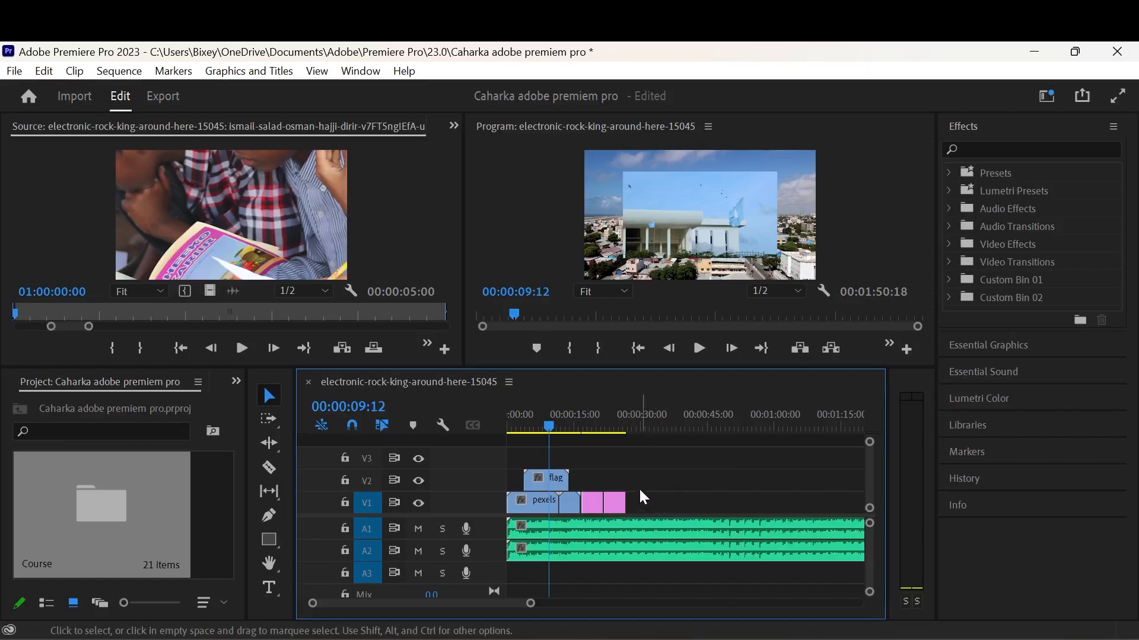
{"action": "left_click", "coordinate": [568, 524]}
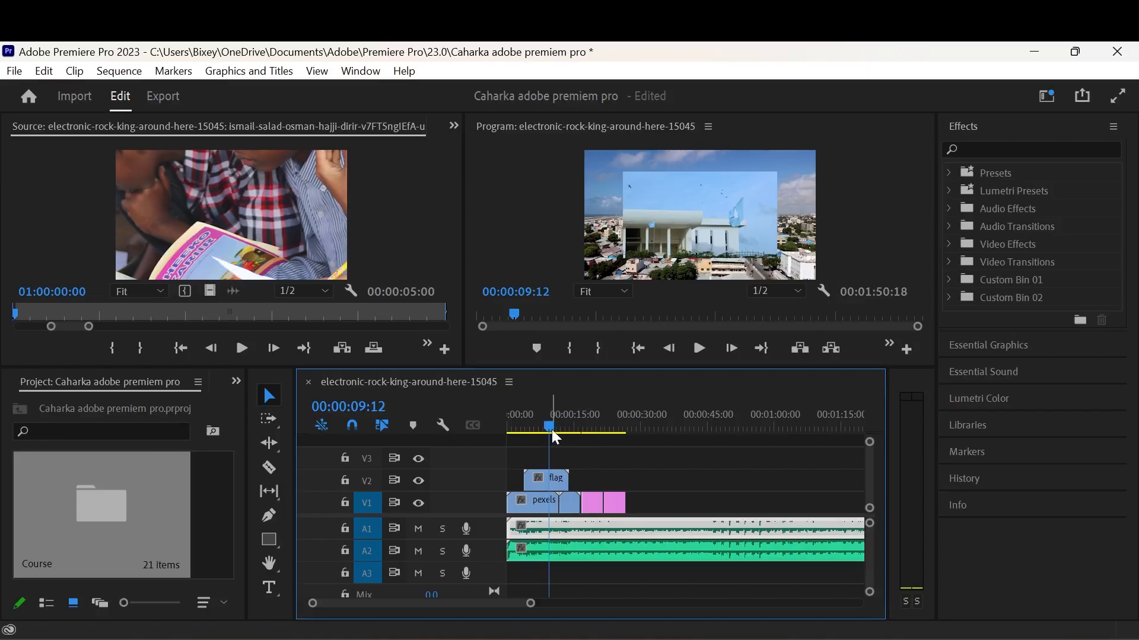
{"action": "left_click", "coordinate": [645, 457]}
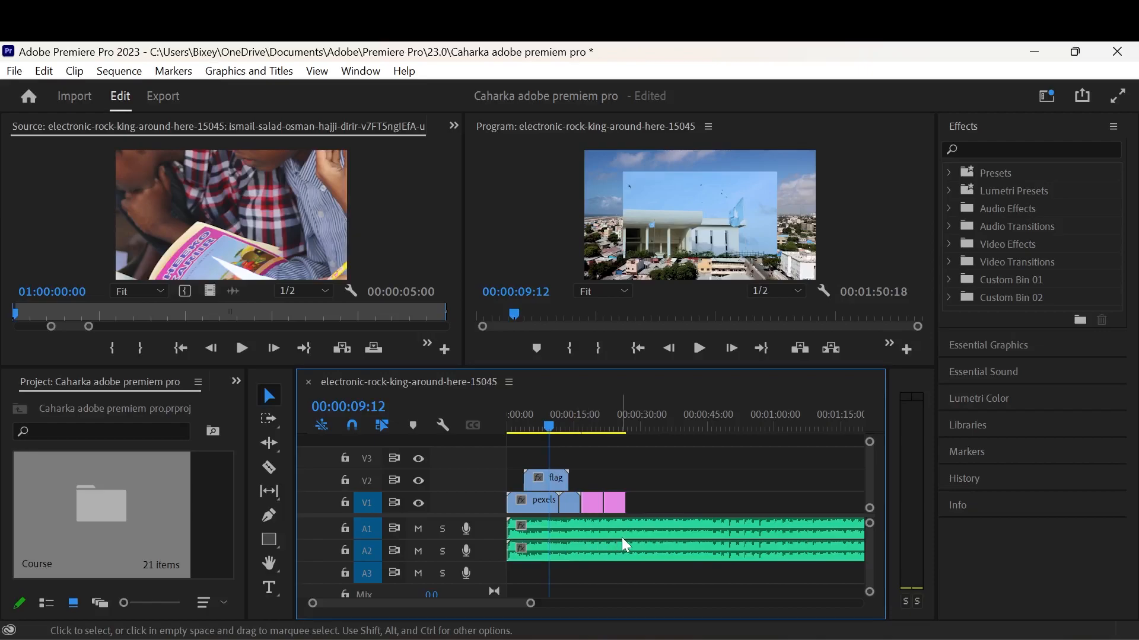
Step: Select the music clip on track A1 and show the Audio Clip Mixer
{"action": "left_click", "coordinate": [563, 529]}
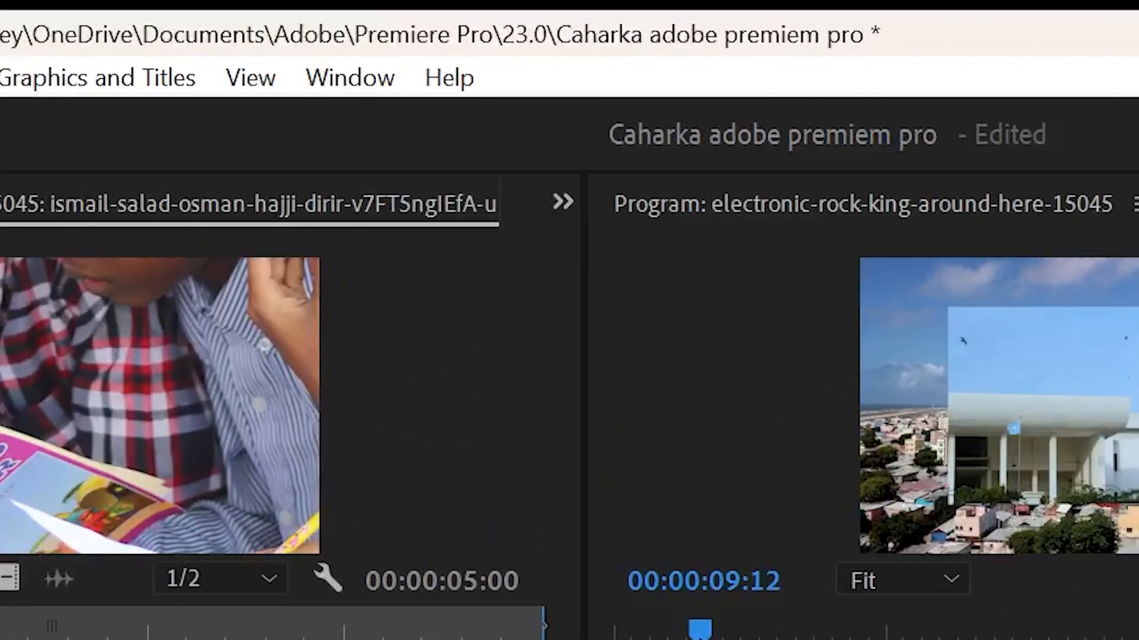
{"action": "left_click", "coordinate": [349, 83]}
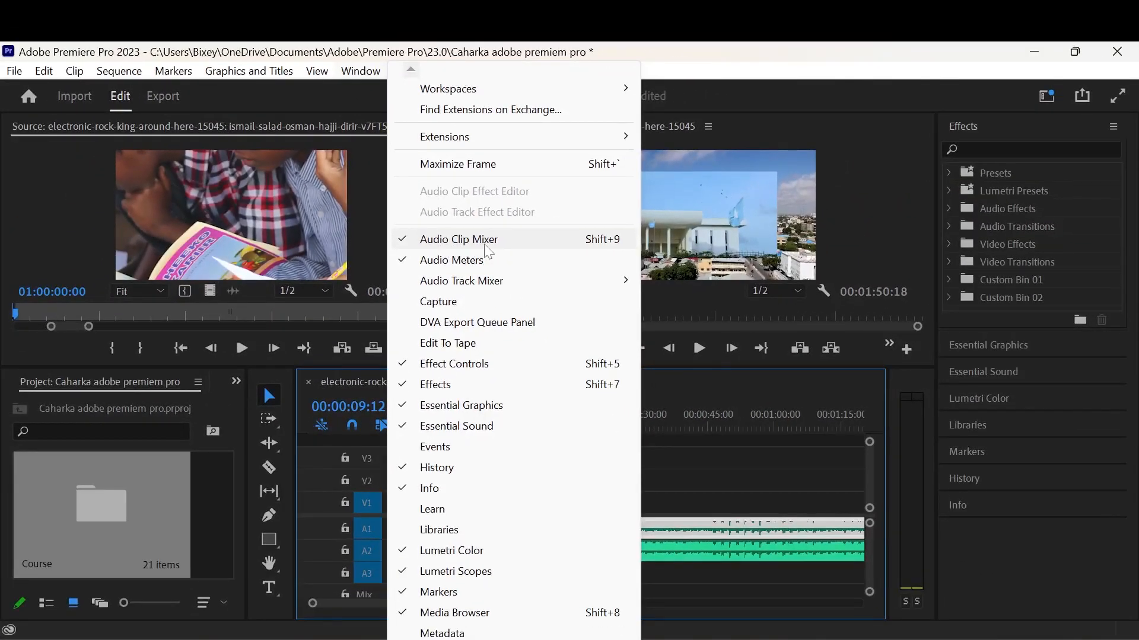
{"action": "left_click", "coordinate": [487, 243]}
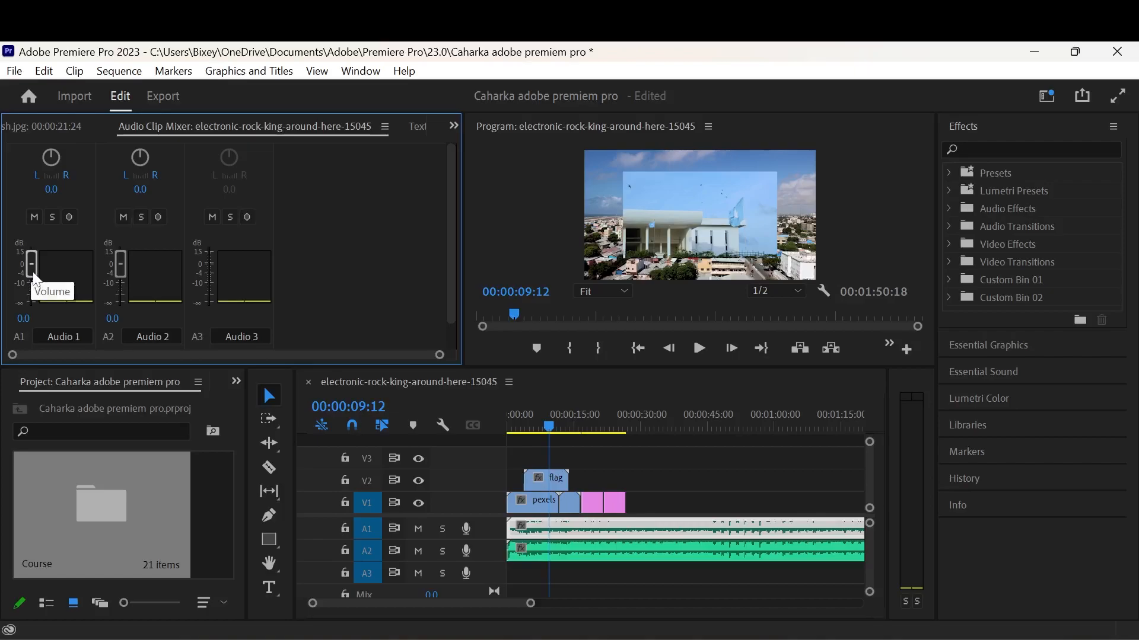
Step: Lower the Audio 1 and Audio 2 clip volumes to -∞ dB and play a short stretch of the sequence
{"action": "left_click_drag", "start_coordinate": [32, 271], "coordinate": [32, 301]}
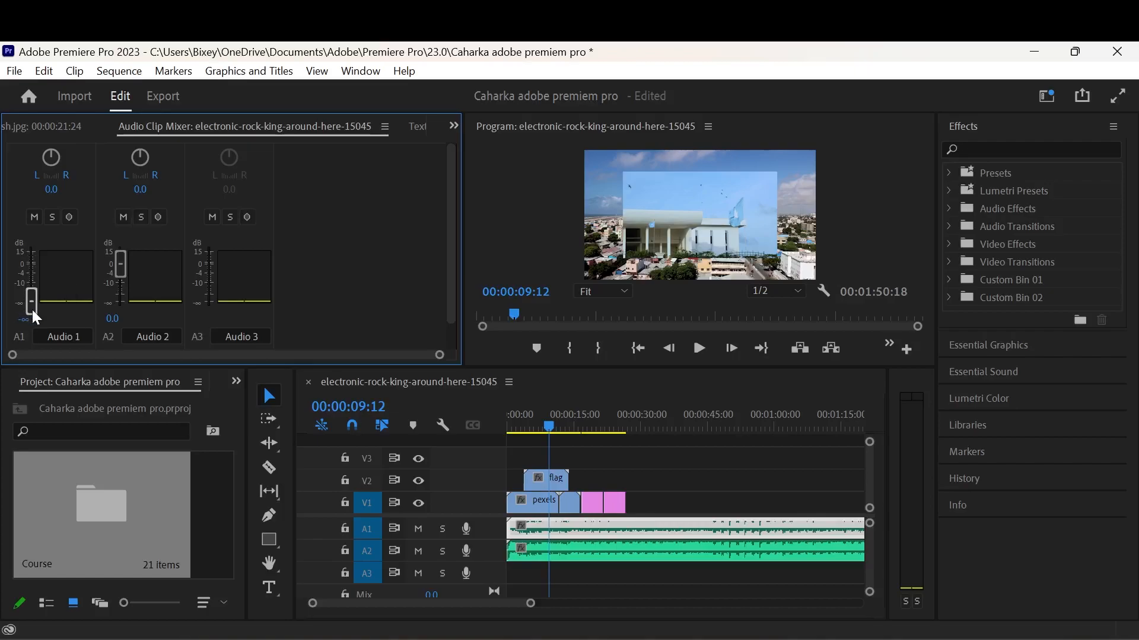
{"action": "left_click_drag", "start_coordinate": [120, 268], "coordinate": [130, 308]}
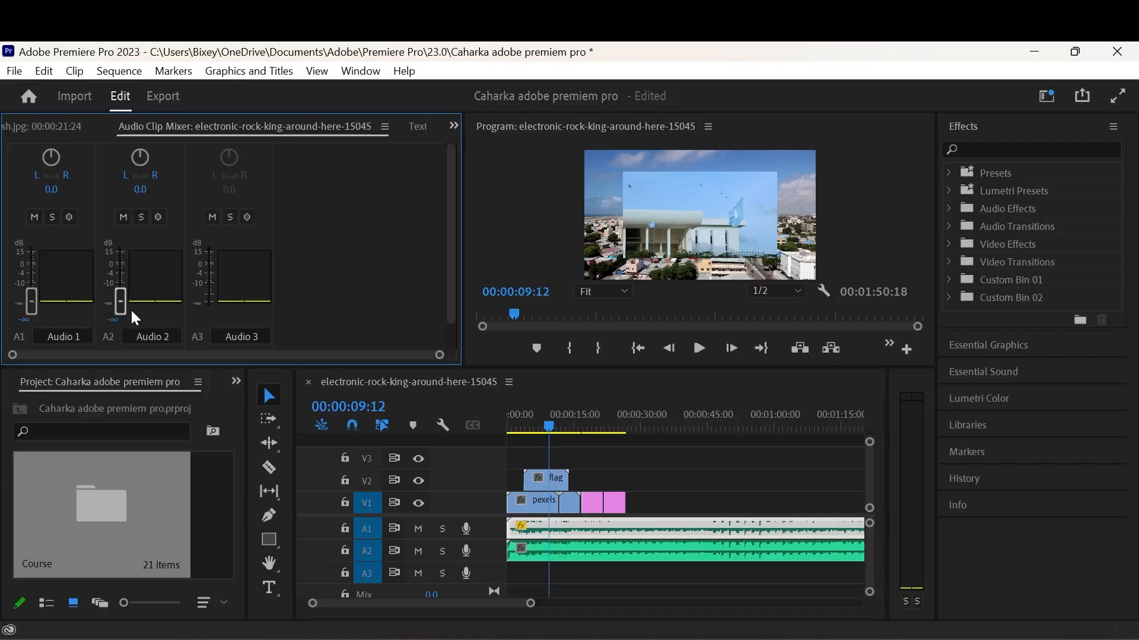
{"action": "left_click", "coordinate": [699, 356]}
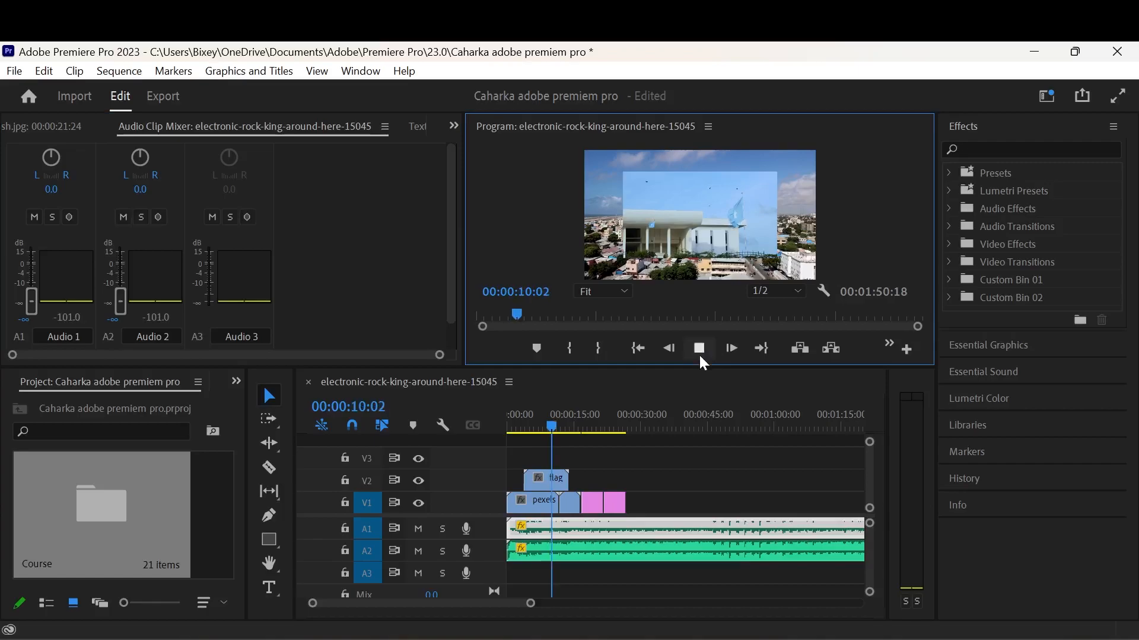
{"action": "left_click", "coordinate": [699, 355]}
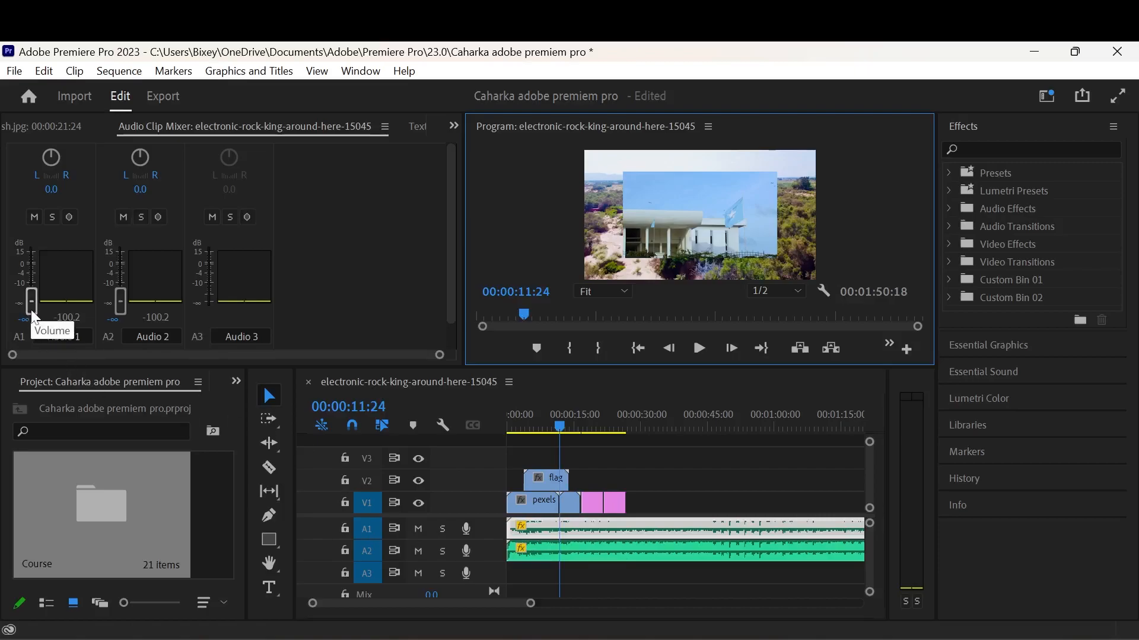
Step: Set the clip volume to about -3.6 dB on Audio 1 and -34.6 dB on Audio 2, and play back the mix
{"action": "left_click_drag", "start_coordinate": [34, 309], "coordinate": [35, 305]}
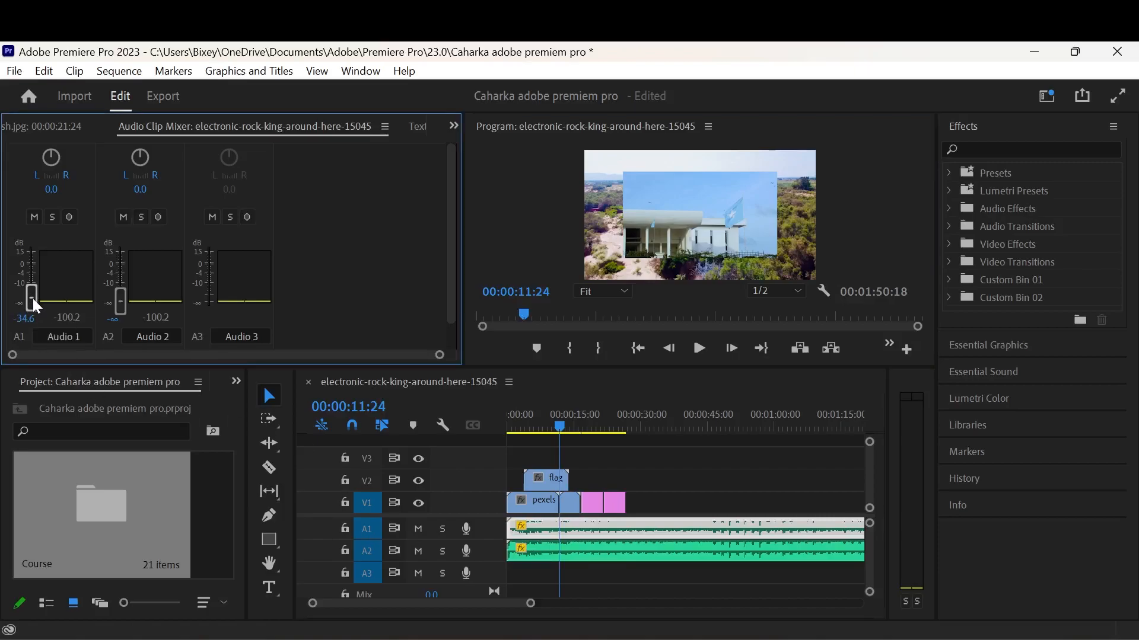
{"action": "left_click_drag", "start_coordinate": [45, 283], "coordinate": [53, 272]}
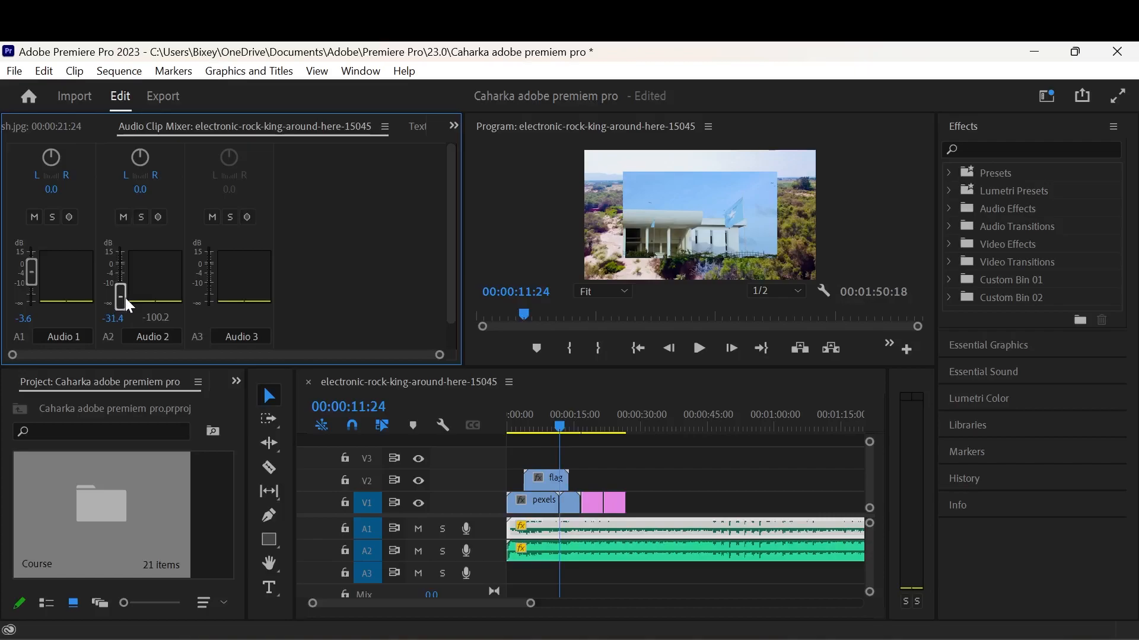
{"action": "left_click_drag", "start_coordinate": [125, 298], "coordinate": [126, 297]}
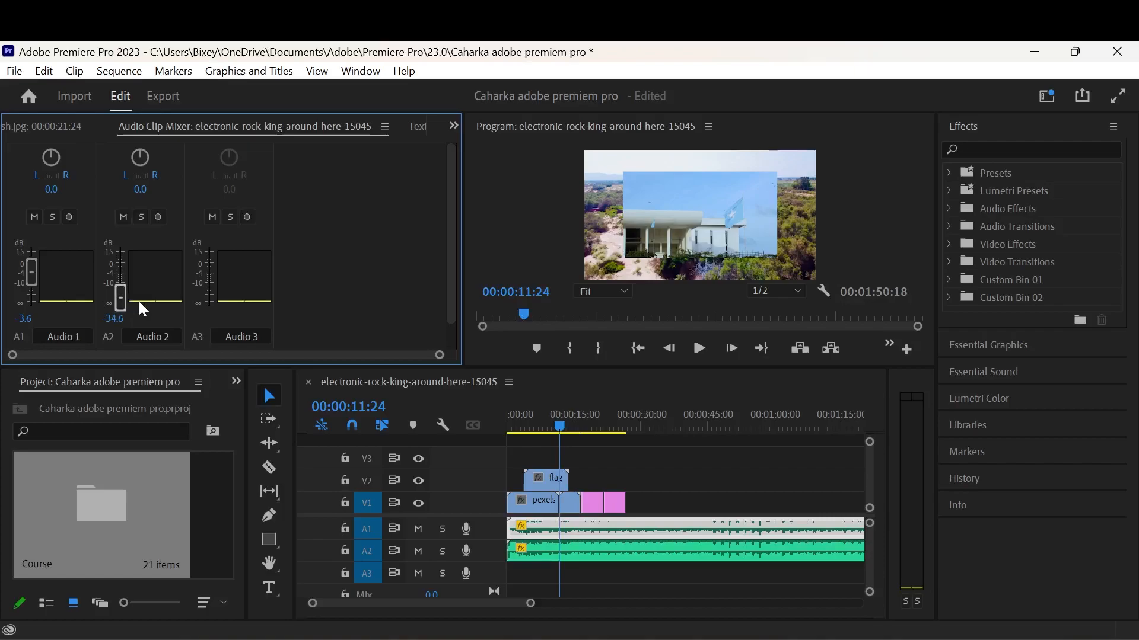
{"action": "left_click", "coordinate": [700, 350]}
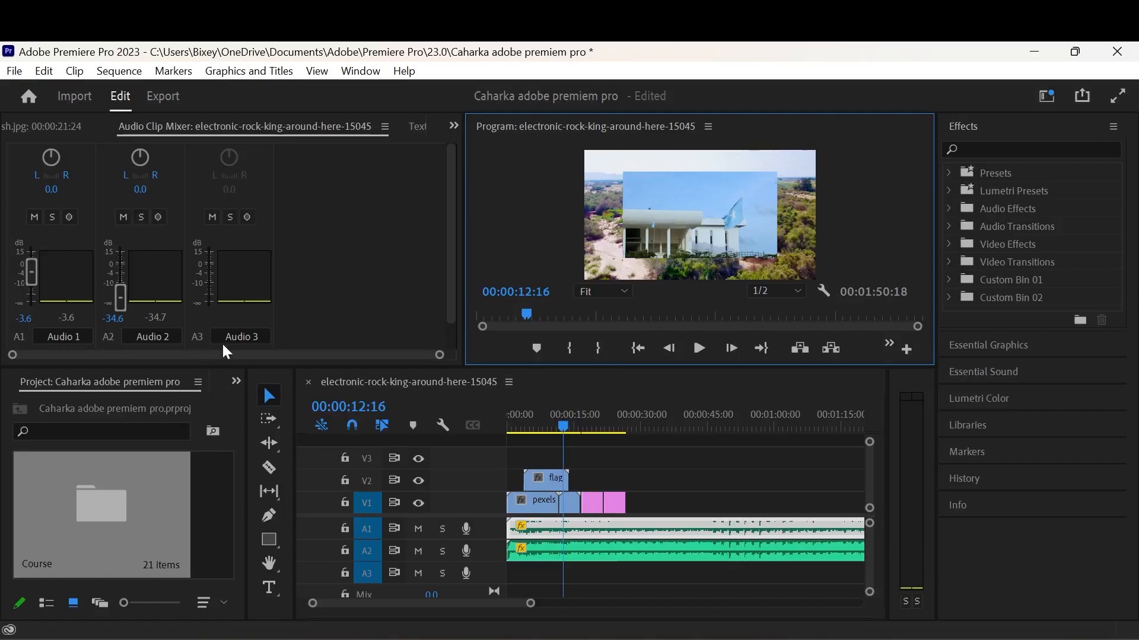
{"action": "left_click", "coordinate": [708, 349]}
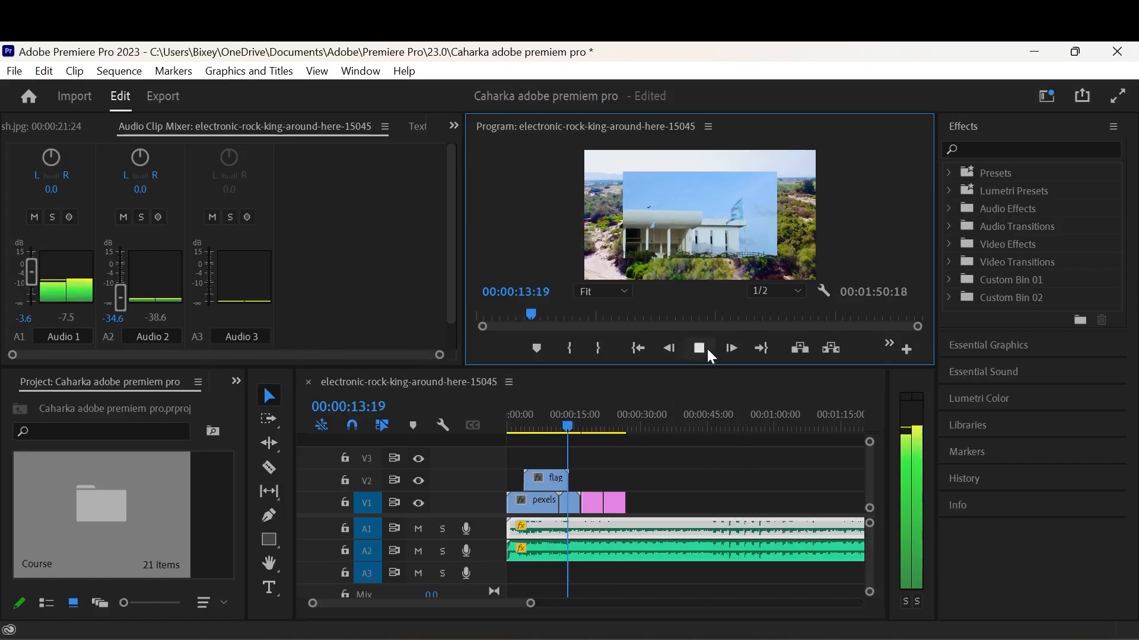
{"action": "left_click", "coordinate": [708, 350]}
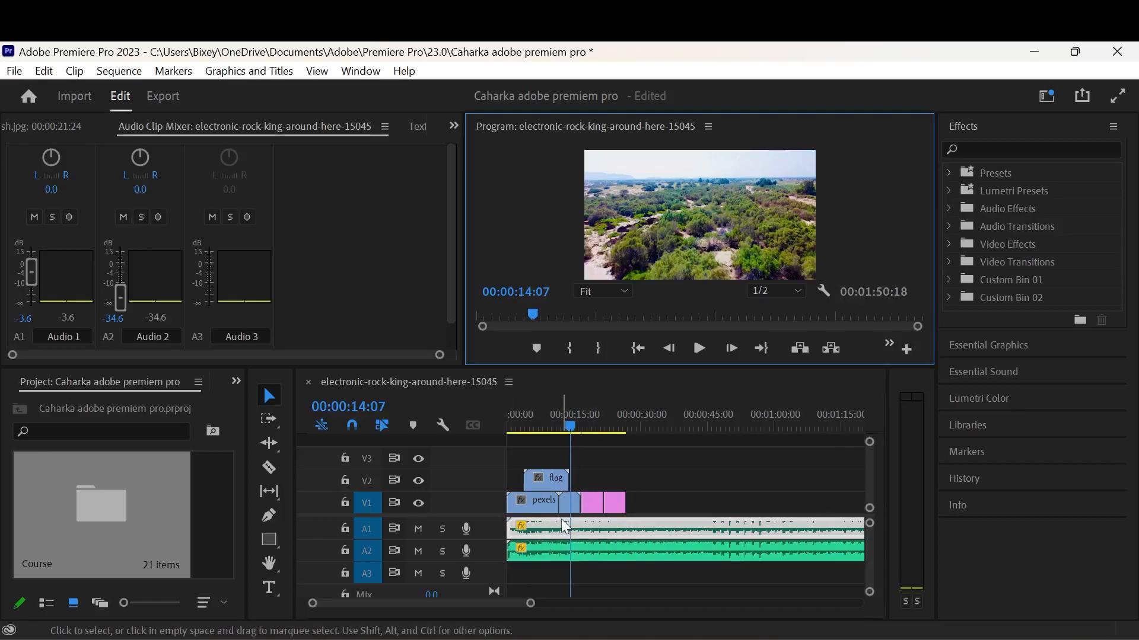
Step: Split the audio clips on A1 and A2 with the Razor tool at 00:00:27:05, just past the last video clip
{"action": "left_click_drag", "start_coordinate": [571, 427], "coordinate": [627, 441]}
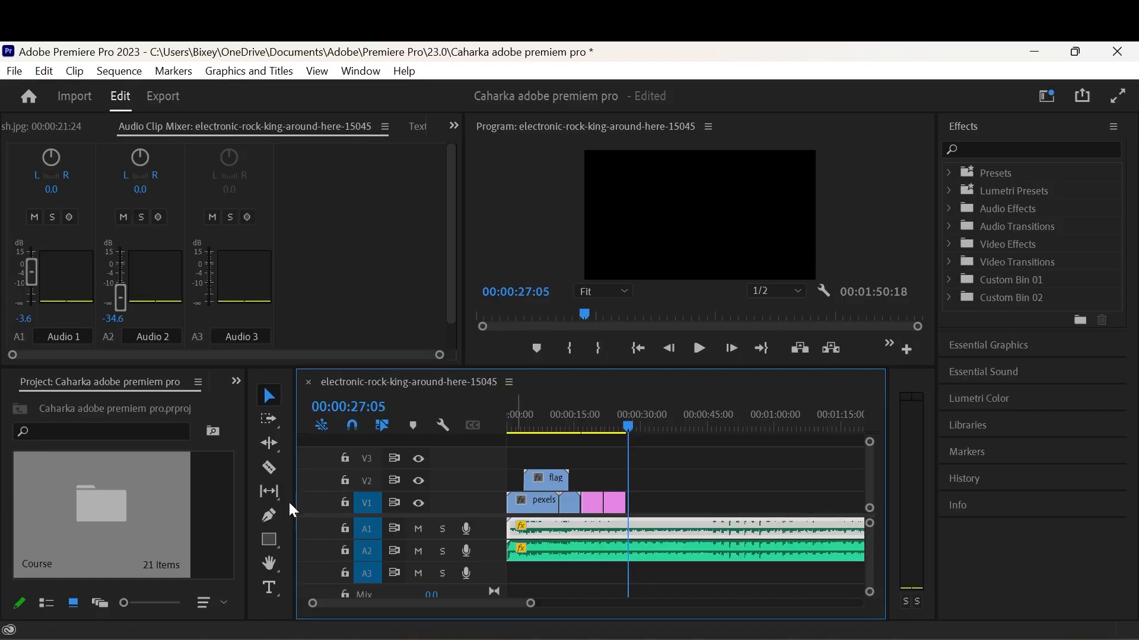
{"action": "left_click", "coordinate": [273, 471]}
{"action": "left_click", "coordinate": [270, 470]}
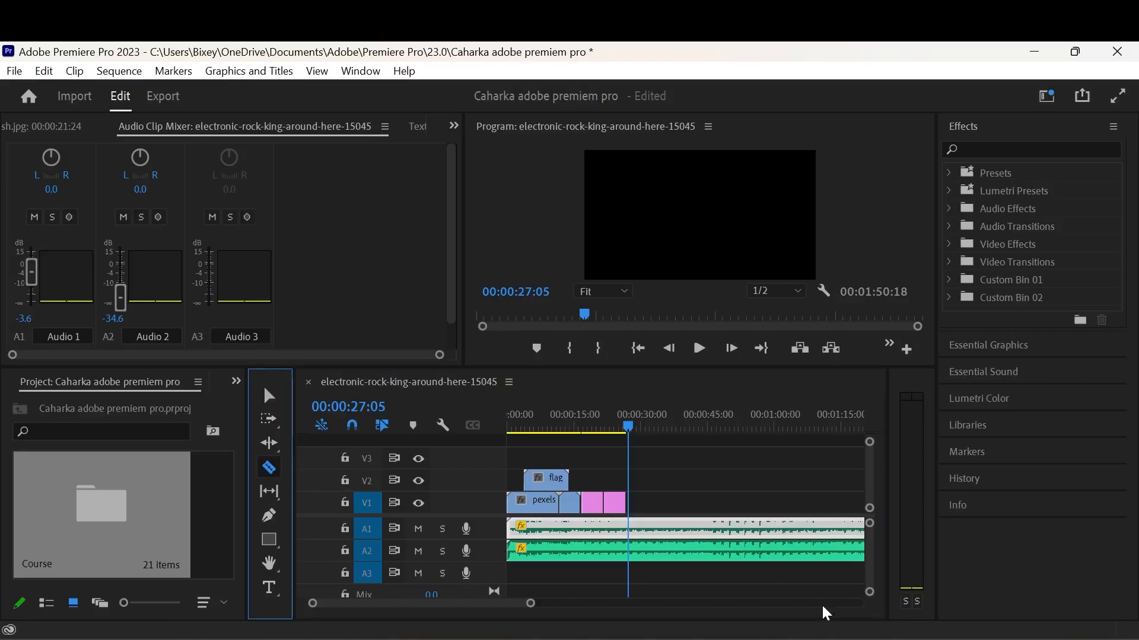
{"action": "left_click", "coordinate": [632, 532]}
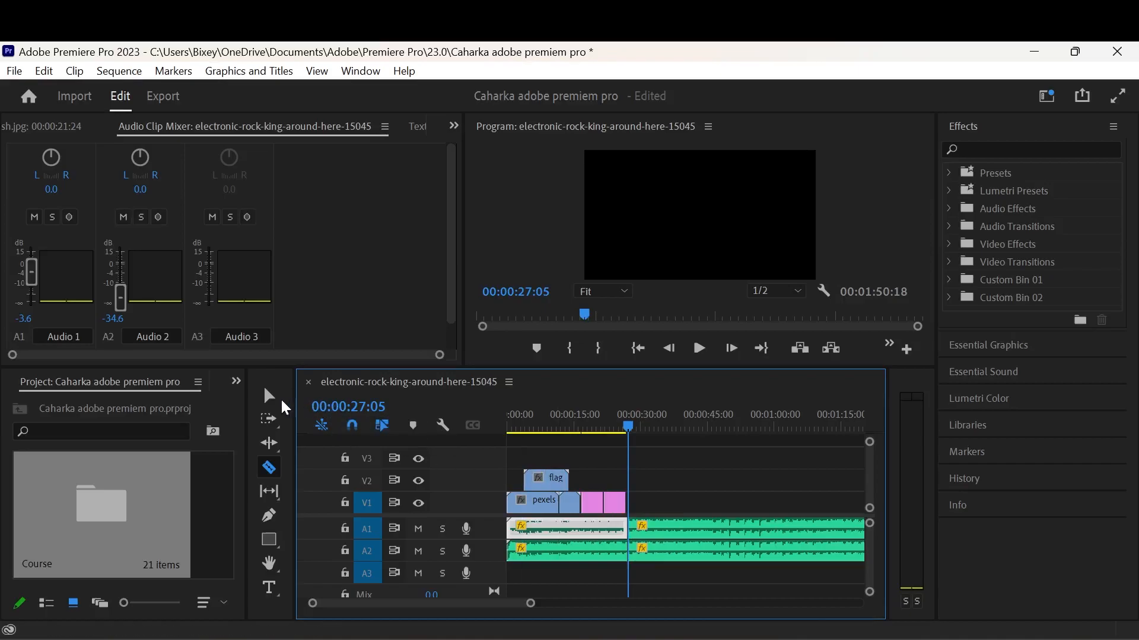
Step: Delete the audio segments after the cut on A1 and A2, and move the playhead to 00:00:28:05
{"action": "left_click", "coordinate": [271, 397]}
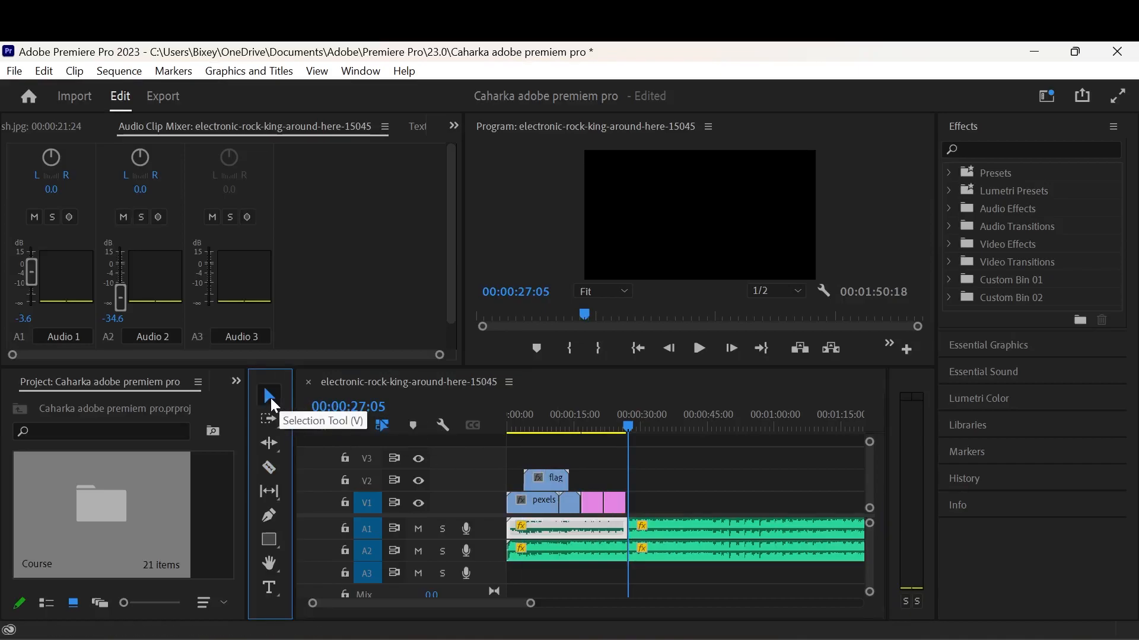
{"action": "left_click", "coordinate": [714, 529]}
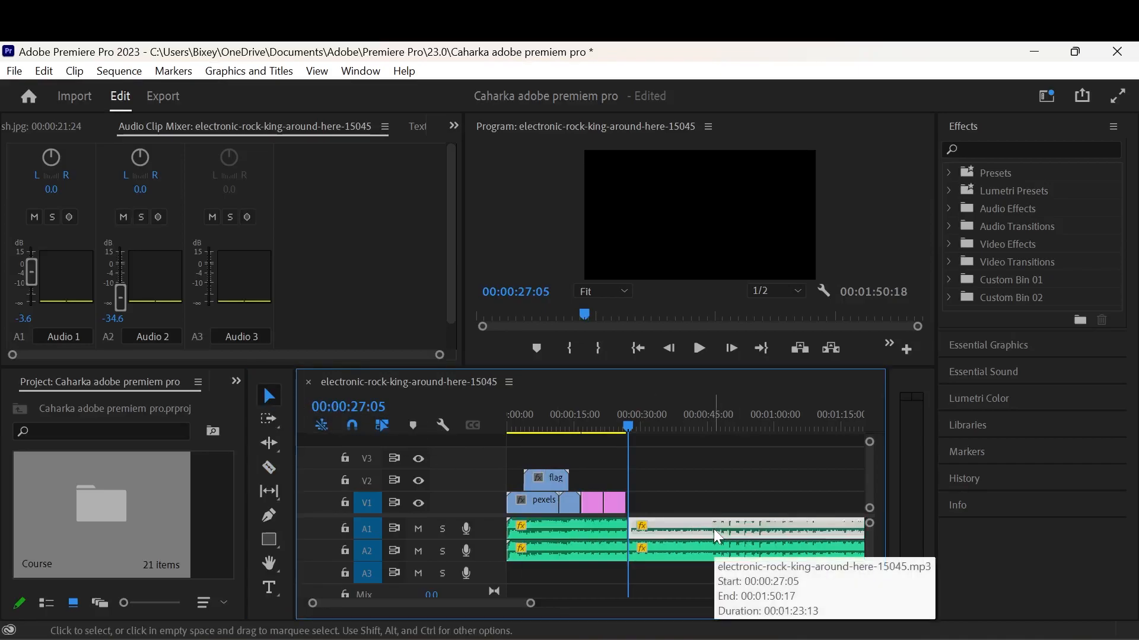
{"action": "key", "text": "Delete"}
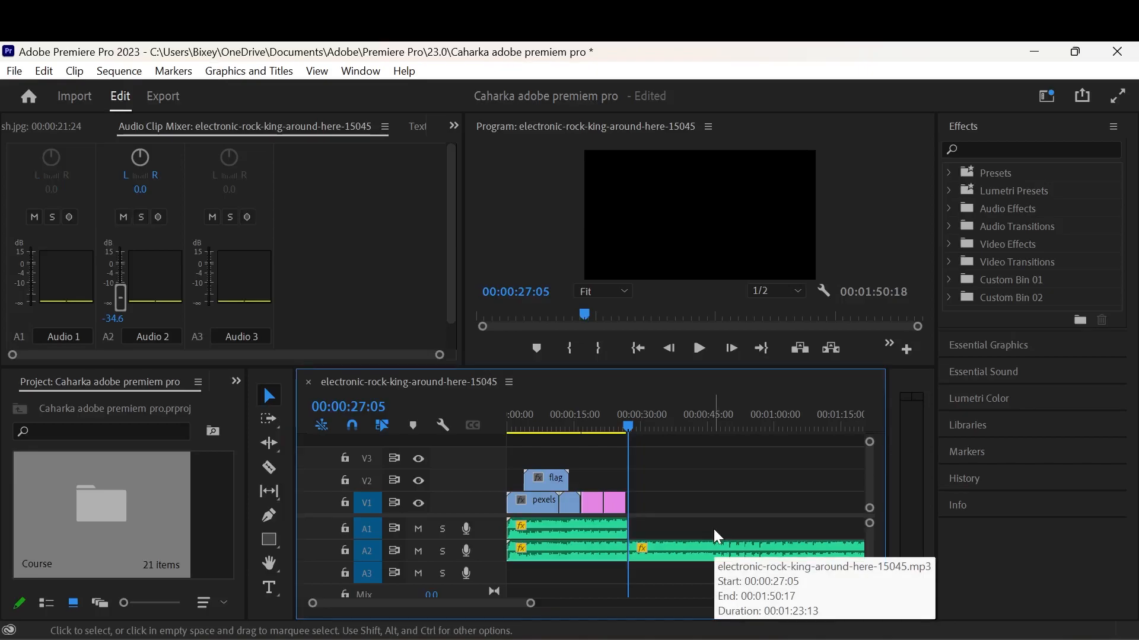
{"action": "left_click", "coordinate": [696, 543]}
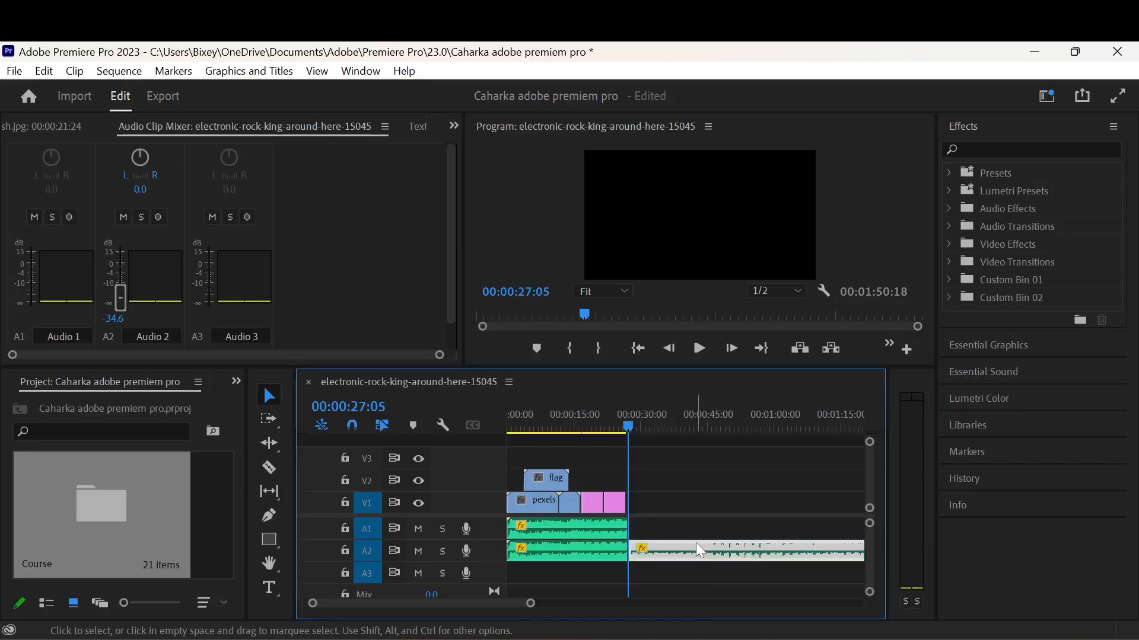
{"action": "key", "text": "Delete"}
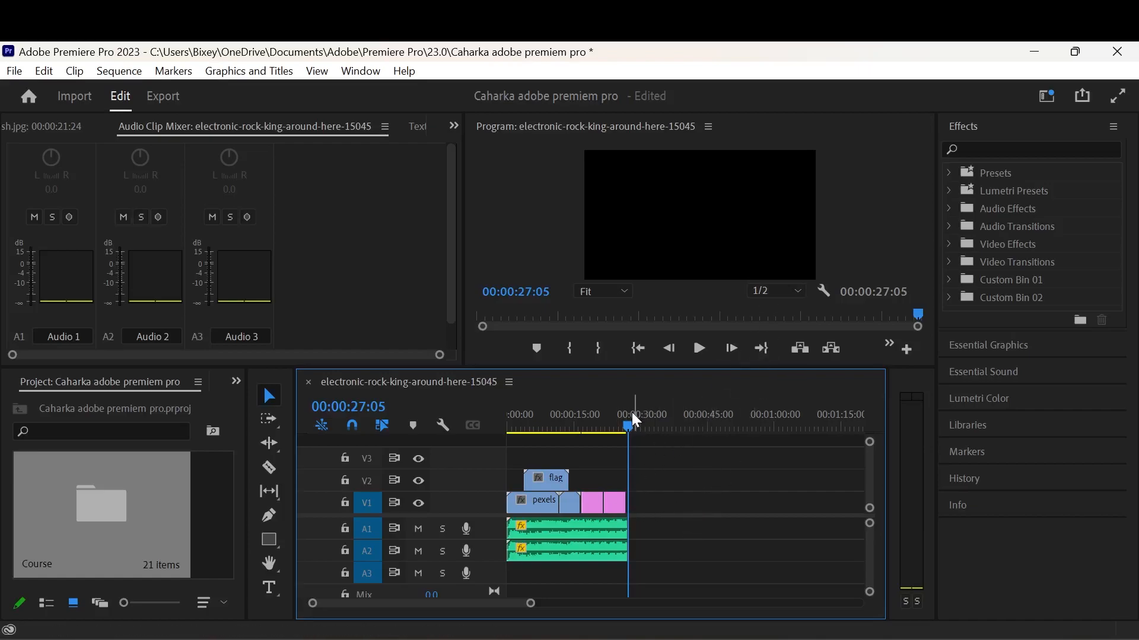
{"action": "mouse_move", "coordinate": [632, 422]}
{"action": "left_mouse_down"}
{"action": "mouse_move", "coordinate": [594, 422]}
{"action": "mouse_move", "coordinate": [634, 436]}
{"action": "left_mouse_up"}
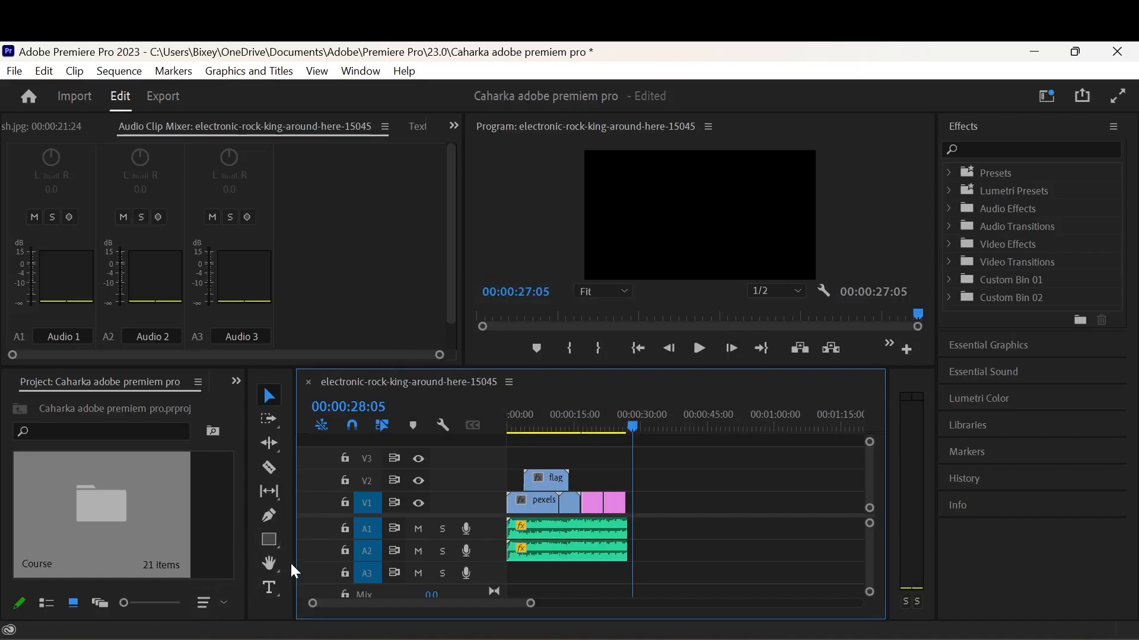
Step: Switch to the Mixkit site in the browser, open the Premiere Pro Transitions category, and browse its free templates
{"action": "left_click", "coordinate": [866, 639]}
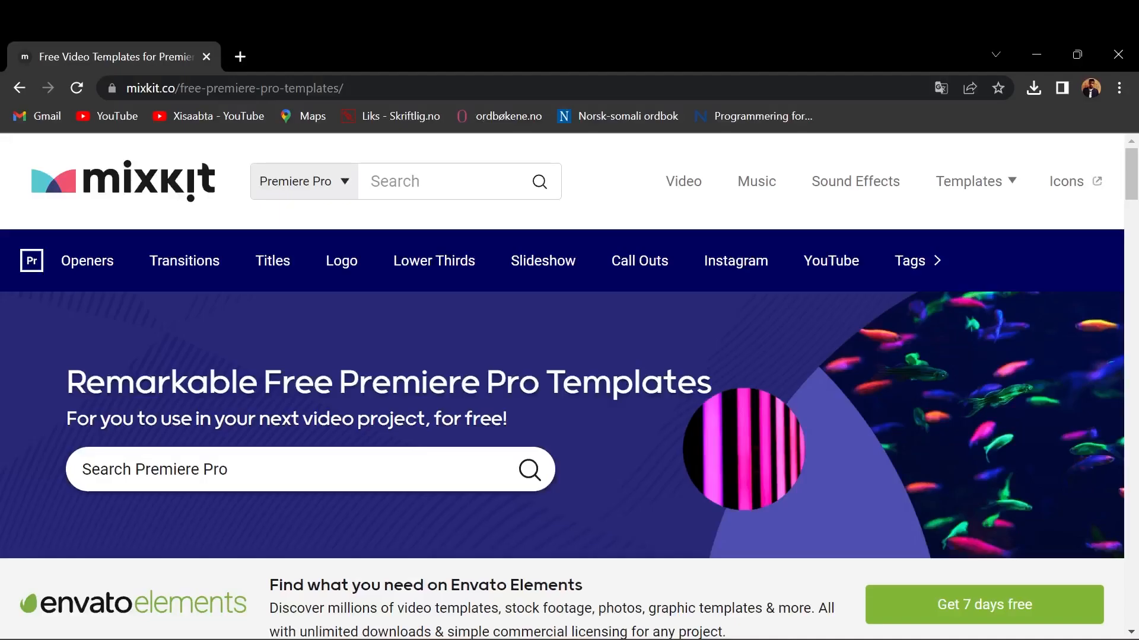
{"action": "left_click", "coordinate": [180, 271]}
{"action": "scroll", "coordinate": [180, 271], "scroll_direction": "down", "scroll_amount": 5}
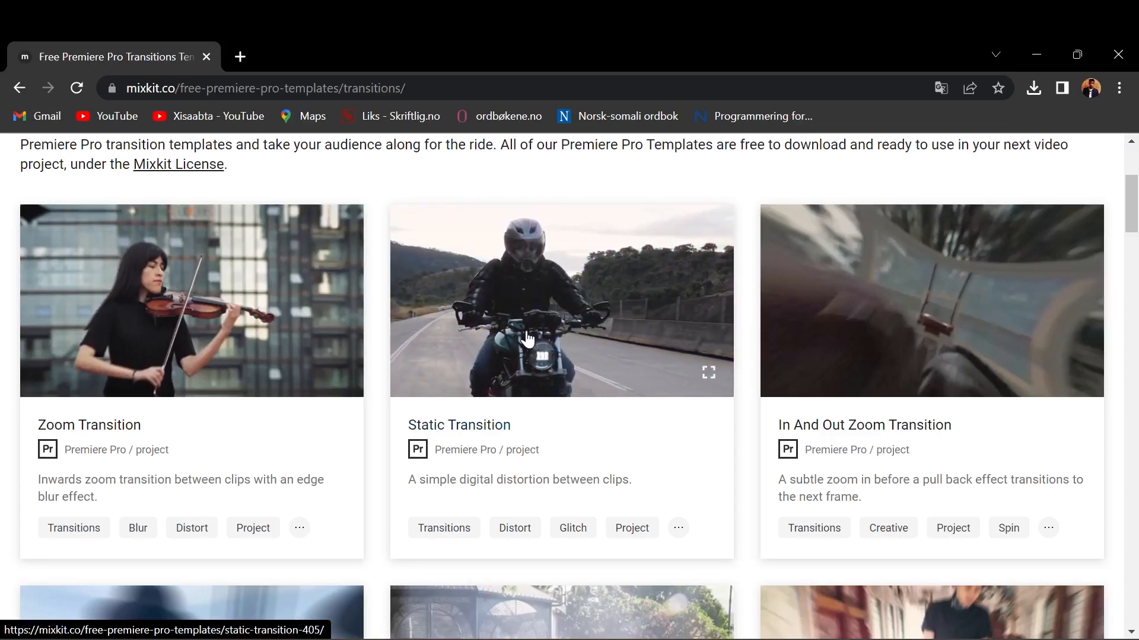
{"action": "scroll", "coordinate": [325, 465], "scroll_direction": "down", "scroll_amount": 3}
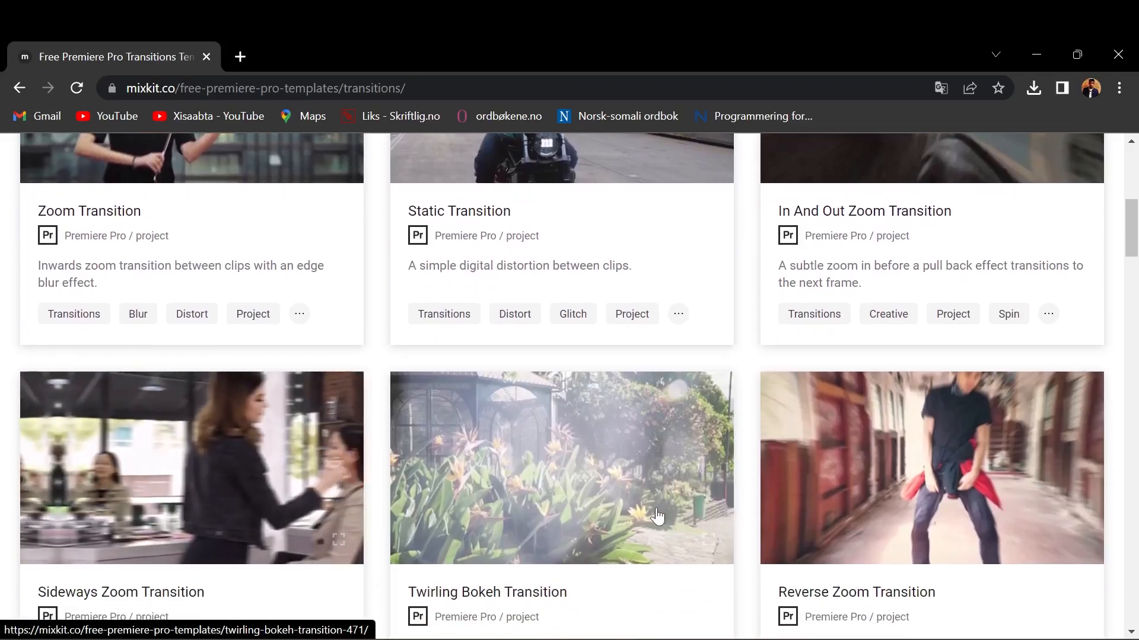
{"action": "scroll", "coordinate": [622, 510], "scroll_direction": "down", "scroll_amount": 3}
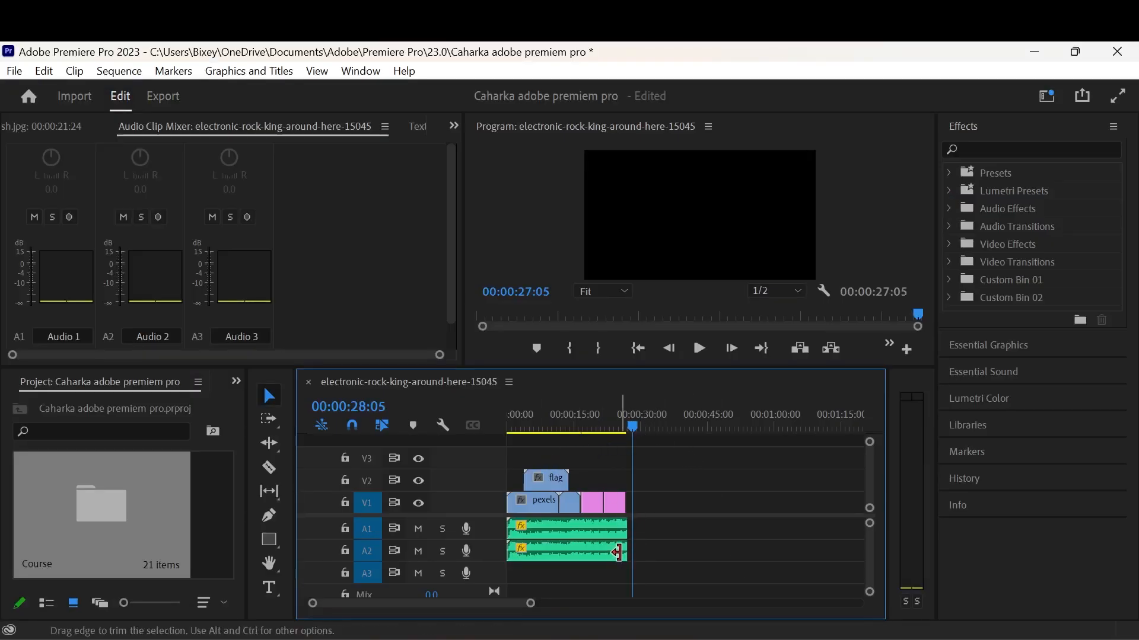
Step: Switch to the Downloads folder in File Explorer and locate the extracted mixkit-static-transition-405 folder beside its zip file
{"action": "mouse_move", "coordinate": [418, 639]}
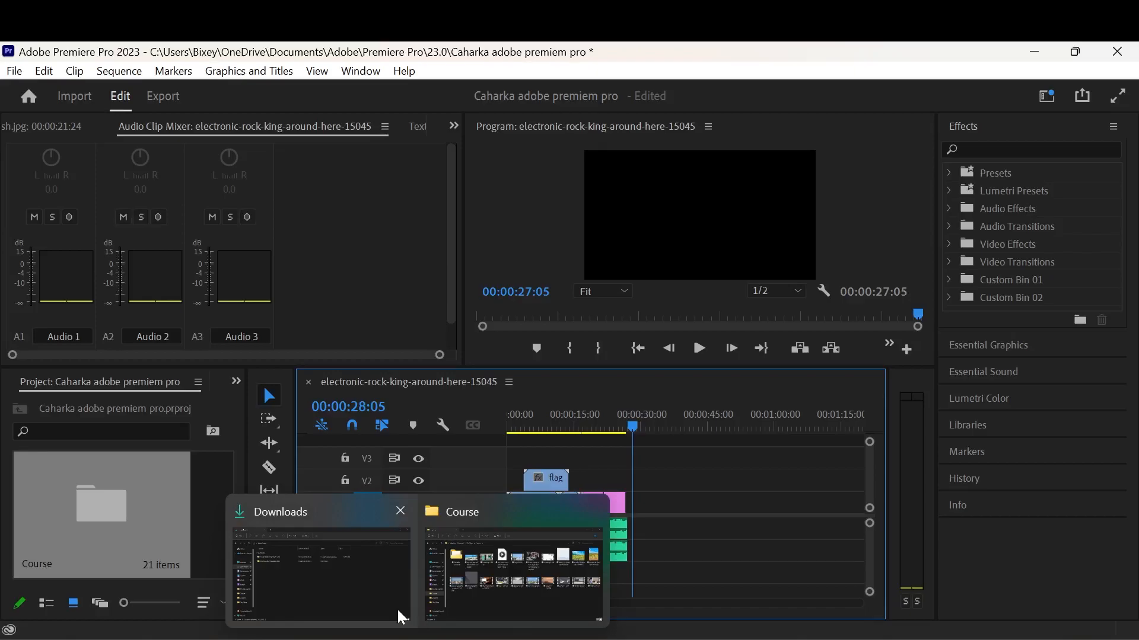
{"action": "left_click", "coordinate": [331, 582]}
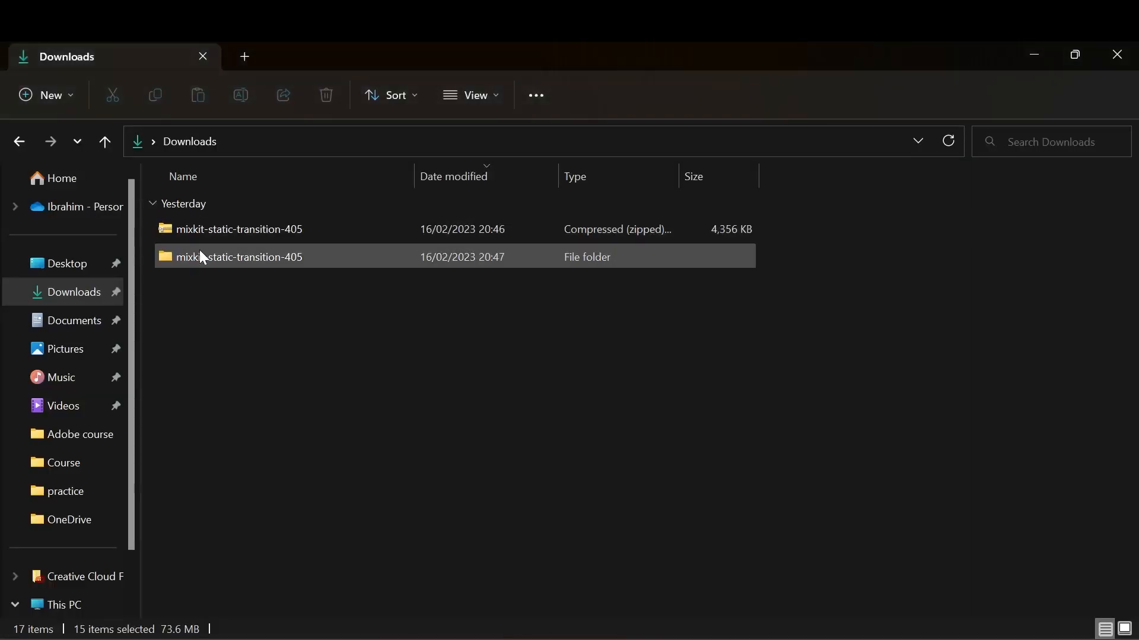
{"action": "right_click", "coordinate": [196, 257]}
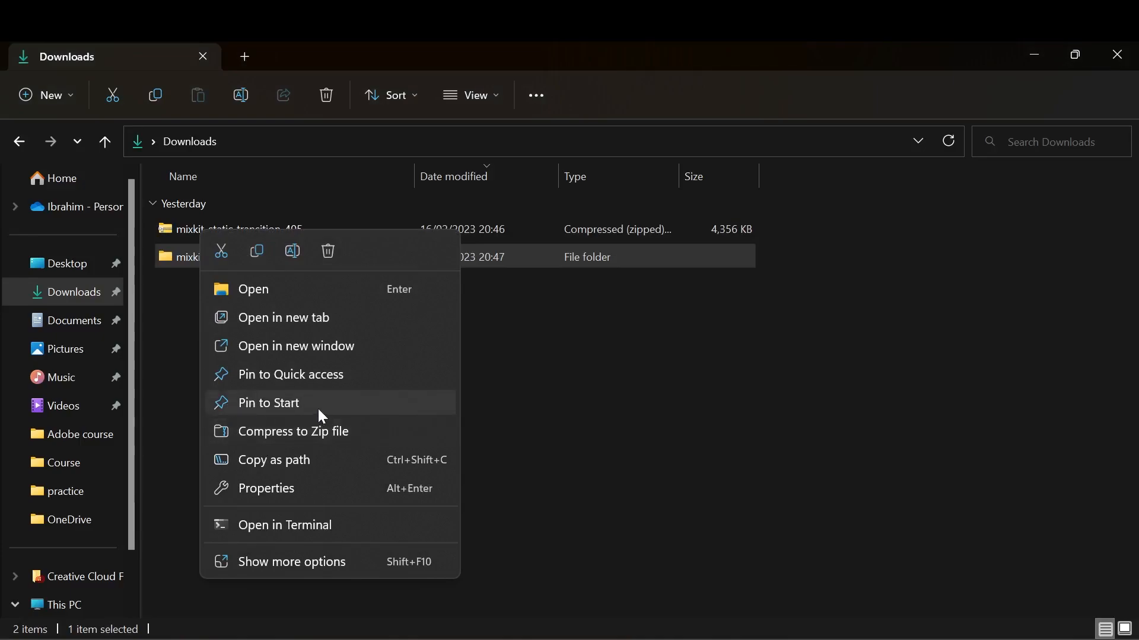
{"action": "left_click", "coordinate": [188, 316]}
{"action": "left_click", "coordinate": [186, 310]}
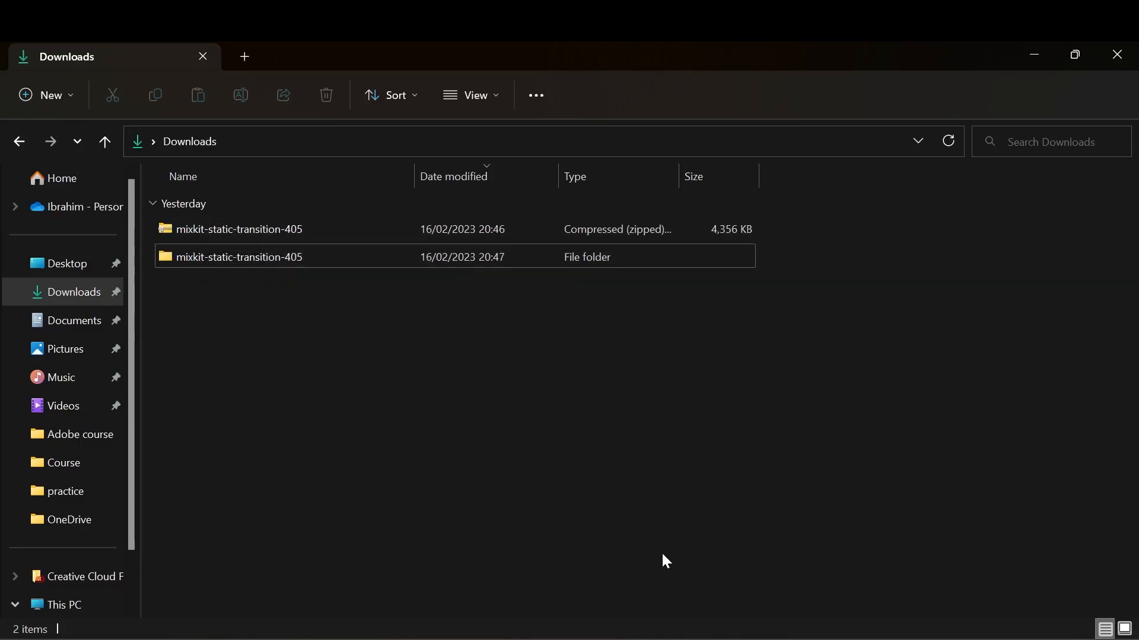
Step: Switch to the Mixkit site in the browser, open the Subtle Bokeh Transition page, and download its free template
{"action": "left_click", "coordinate": [848, 639]}
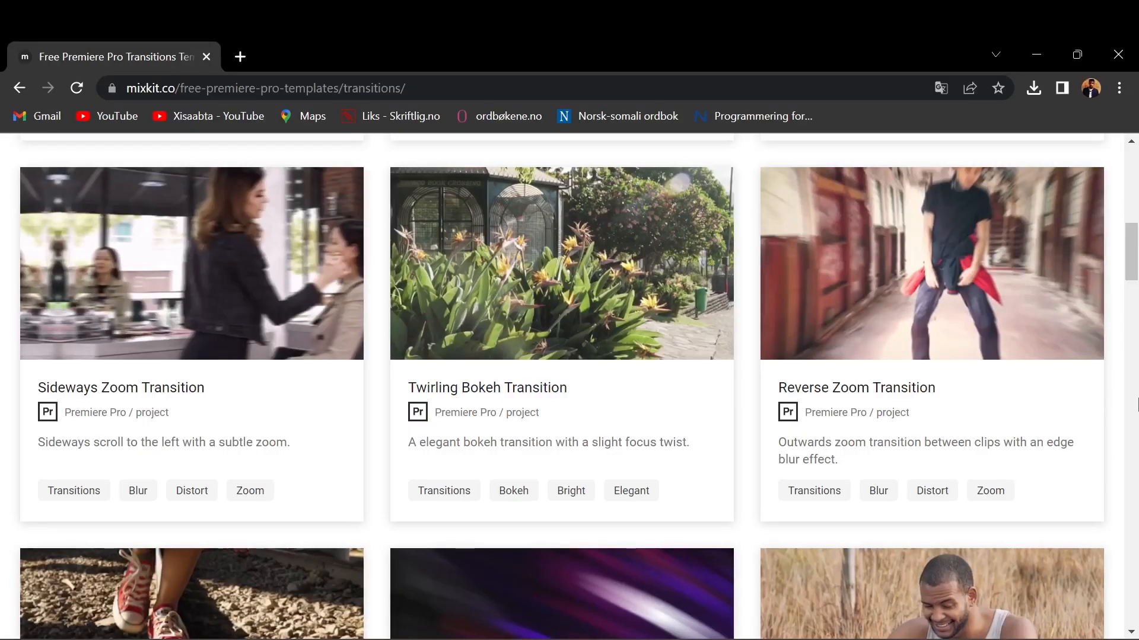
{"action": "scroll", "coordinate": [1136, 405], "scroll_direction": "down", "scroll_amount": 1}
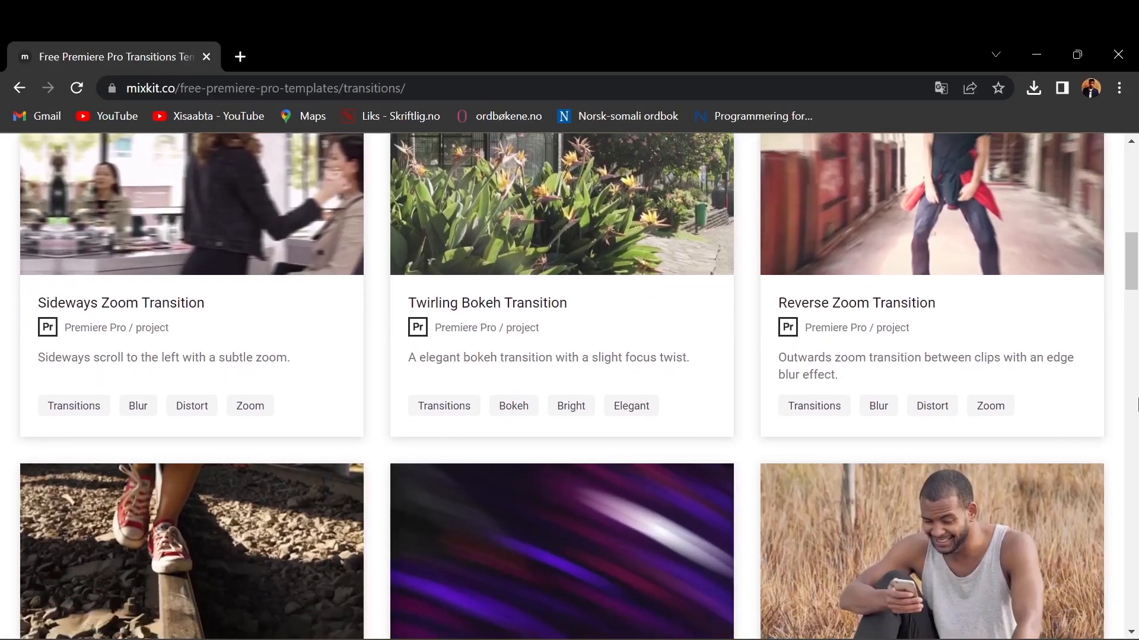
{"action": "scroll", "coordinate": [1136, 405], "scroll_direction": "down", "scroll_amount": 1}
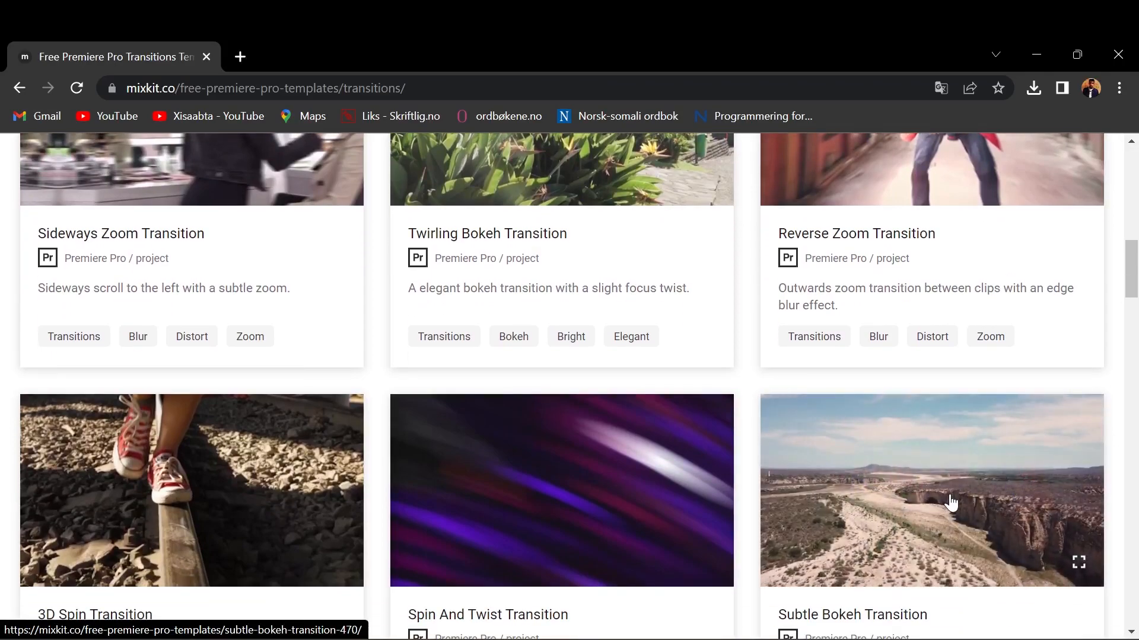
{"action": "left_click", "coordinate": [950, 503]}
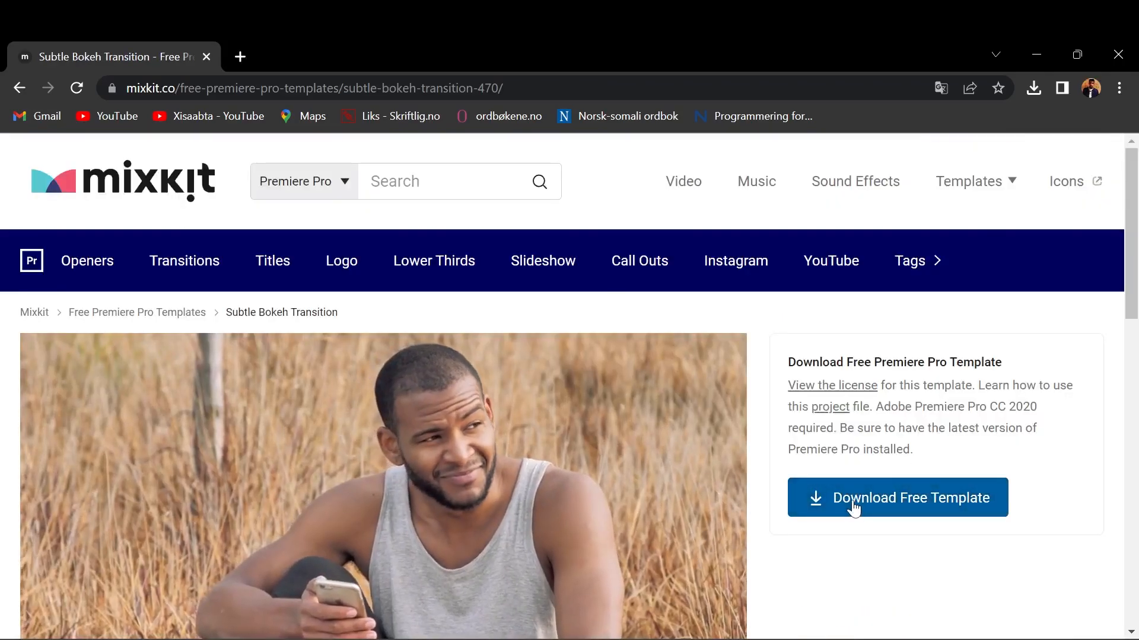
{"action": "left_click", "coordinate": [853, 506]}
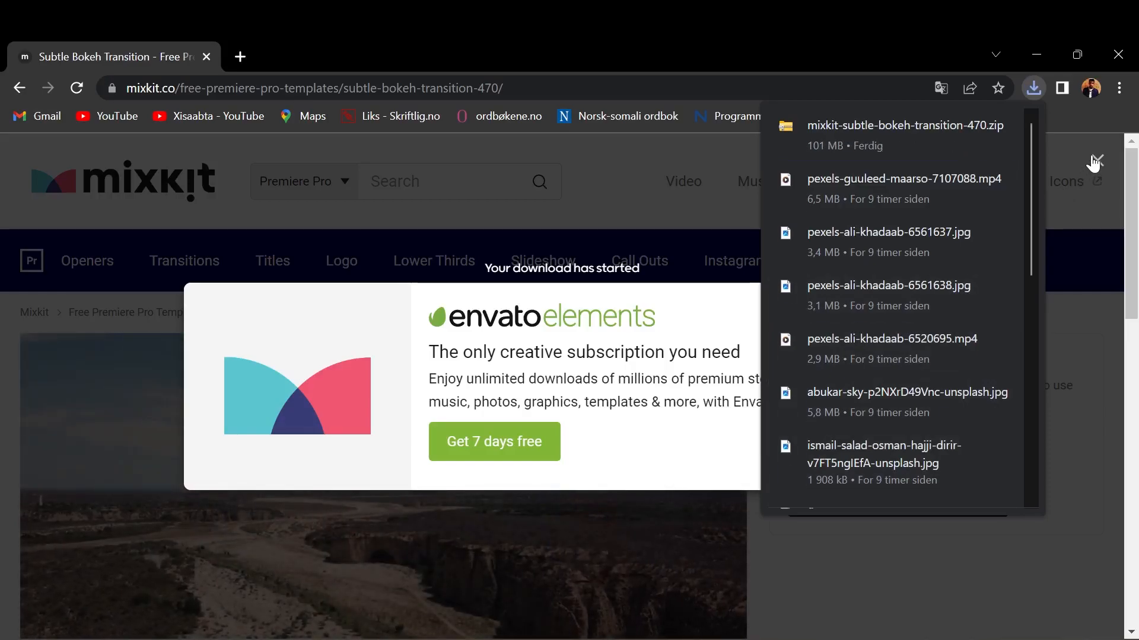
{"action": "left_click", "coordinate": [1094, 163]}
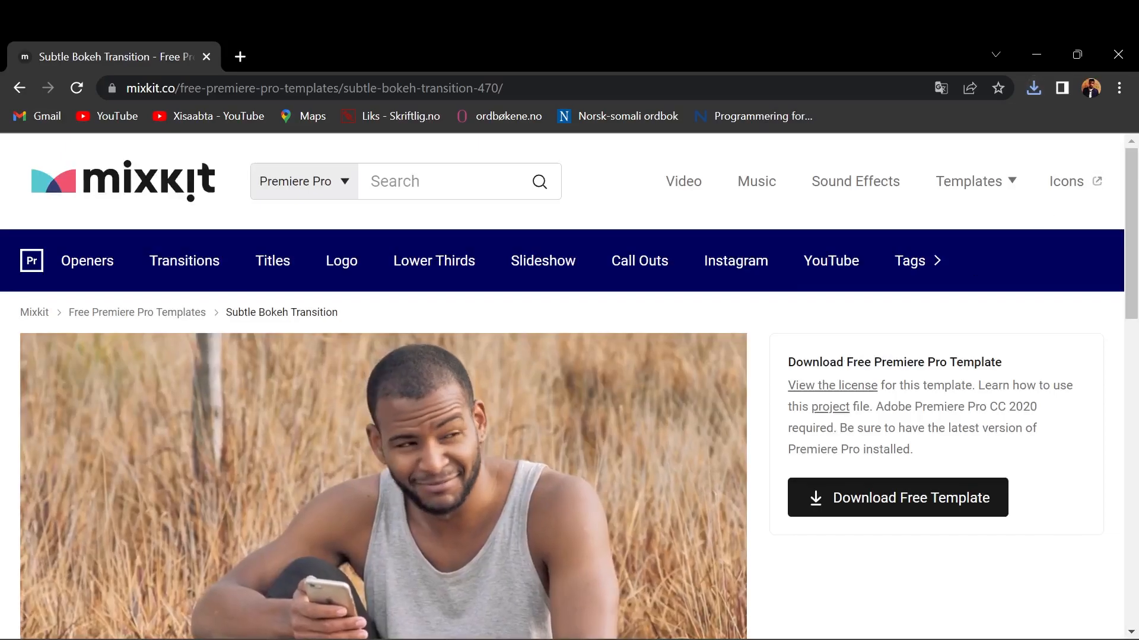
Step: Switch to File Explorer and extract mixkit-subtle-bokeh-transition-470 into its own folder in Downloads
{"action": "left_click", "coordinate": [341, 565]}
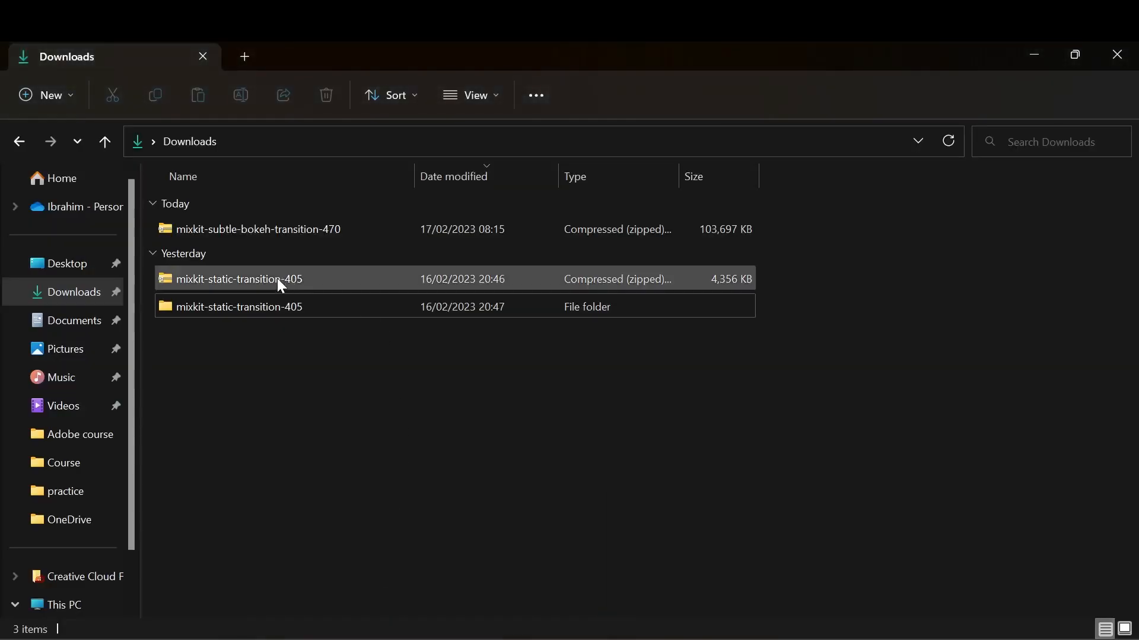
{"action": "left_click", "coordinate": [202, 233]}
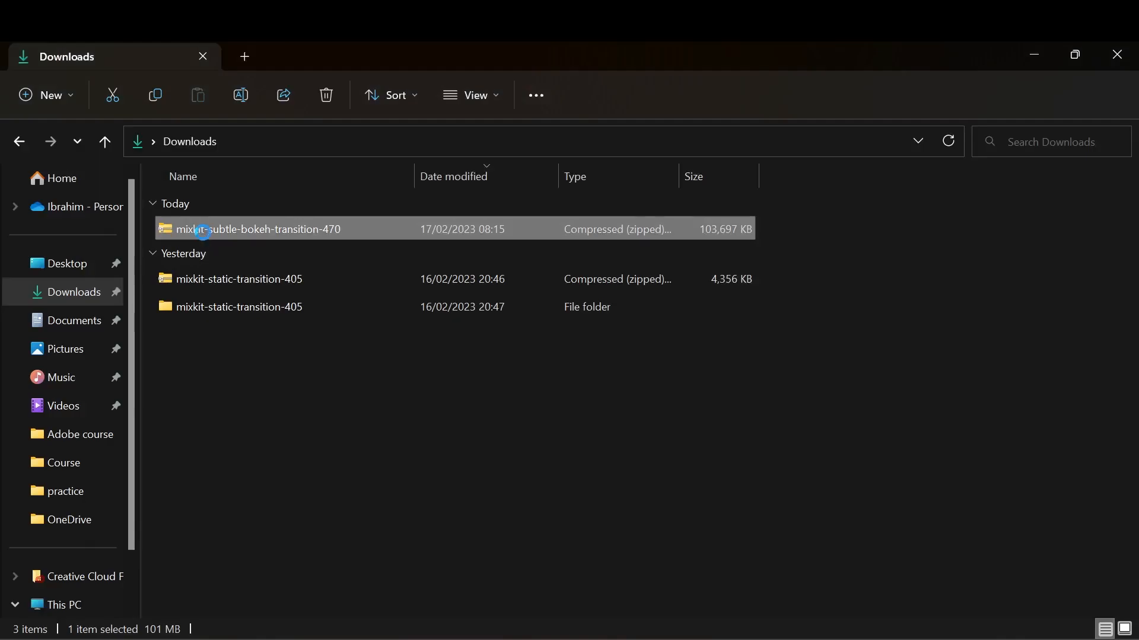
{"action": "right_click", "coordinate": [202, 232]}
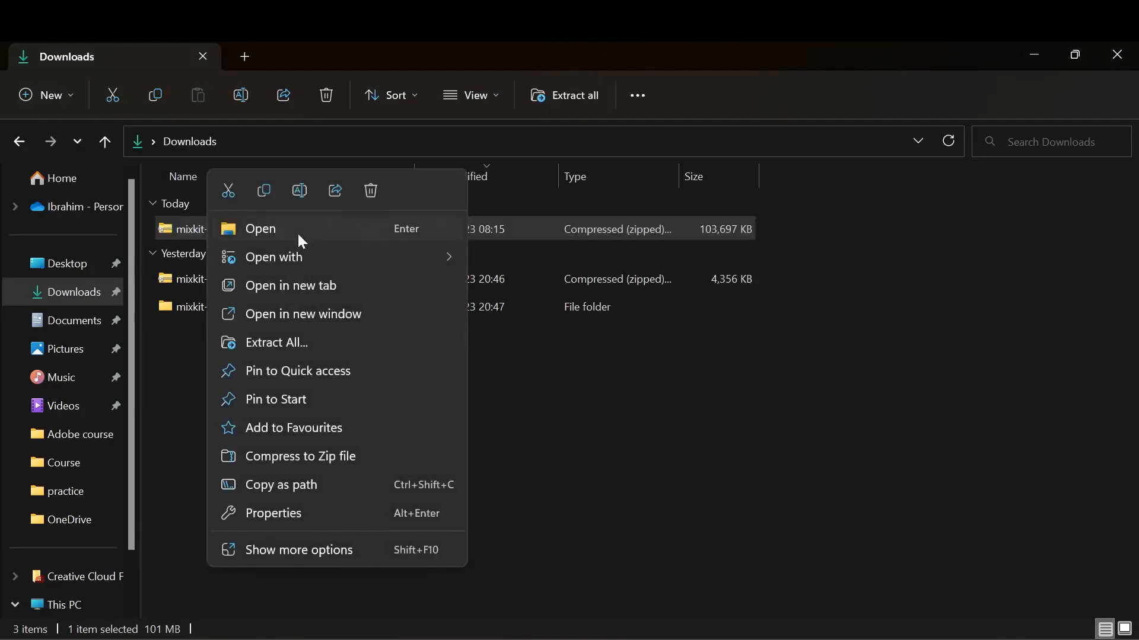
{"action": "left_click", "coordinate": [296, 349]}
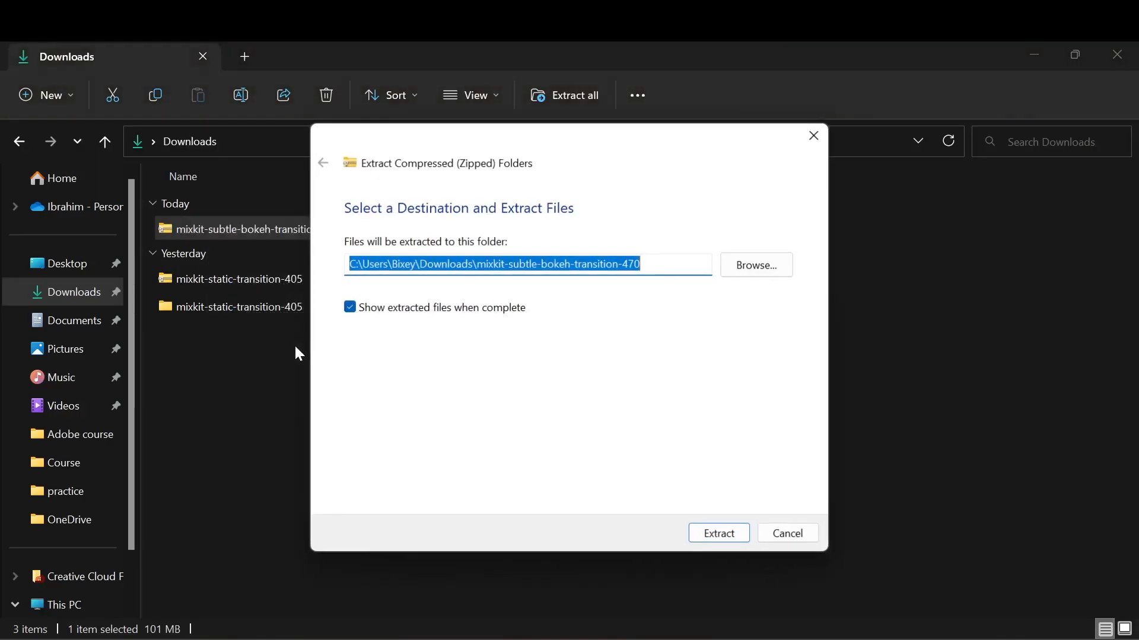
{"action": "left_click", "coordinate": [721, 535]}
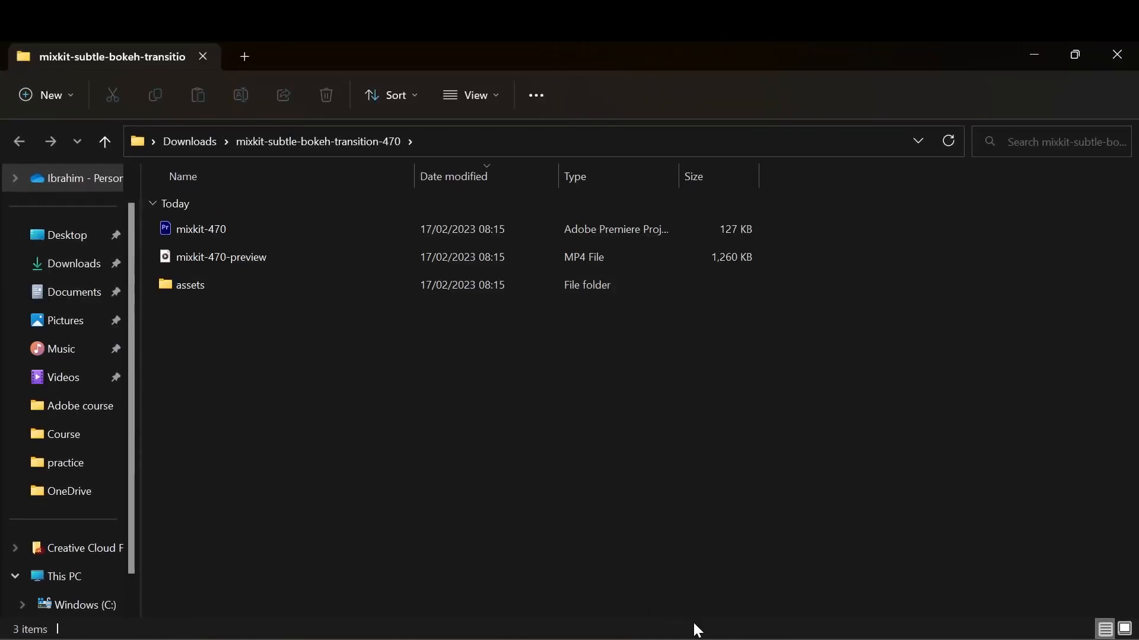
Step: Switch to Premiere Pro and import the extracted mixkit-subtle-bokeh-transition folder from Downloads, bringing in the entire mixkit-470 project
{"action": "left_click", "coordinate": [730, 639]}
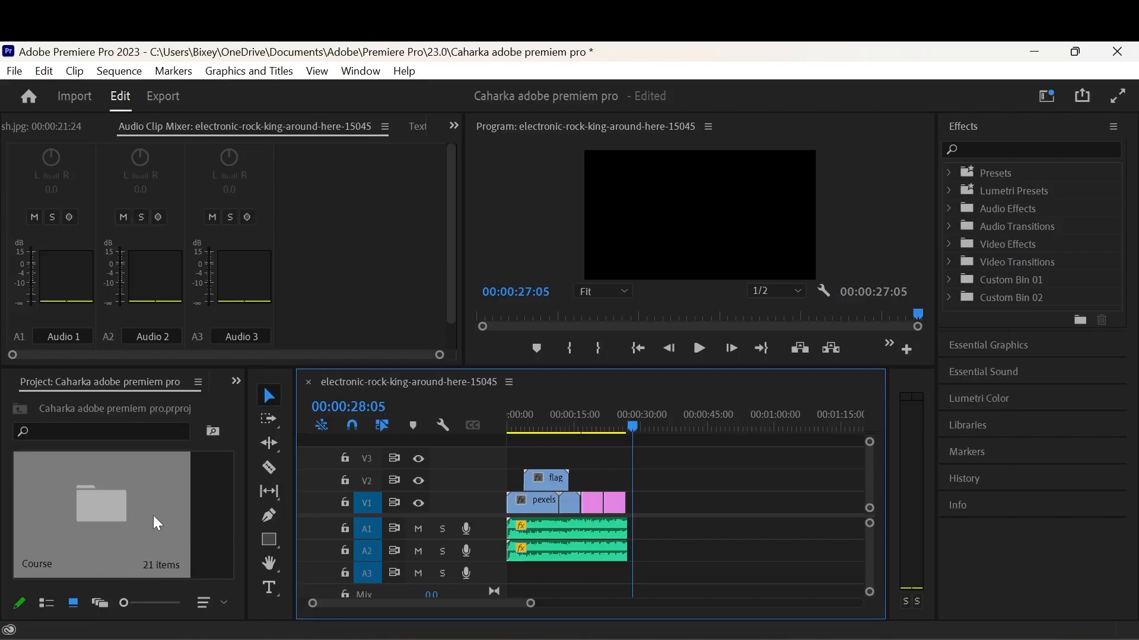
{"action": "left_click", "coordinate": [205, 525]}
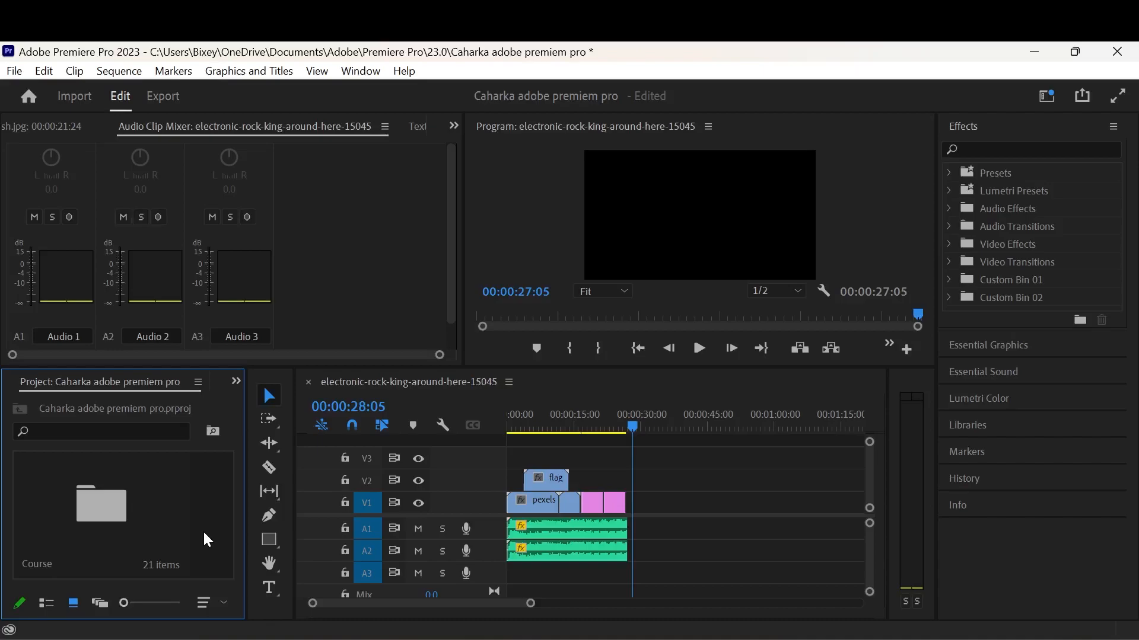
{"action": "key", "text": "ctrl+i"}
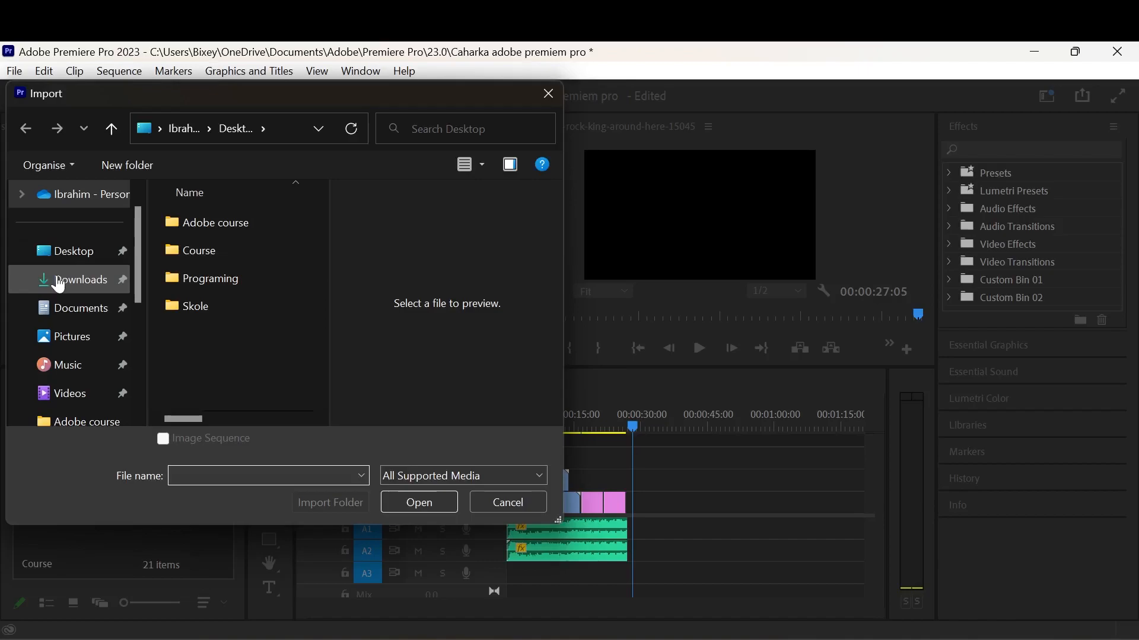
{"action": "left_click", "coordinate": [58, 283]}
{"action": "left_click", "coordinate": [230, 248]}
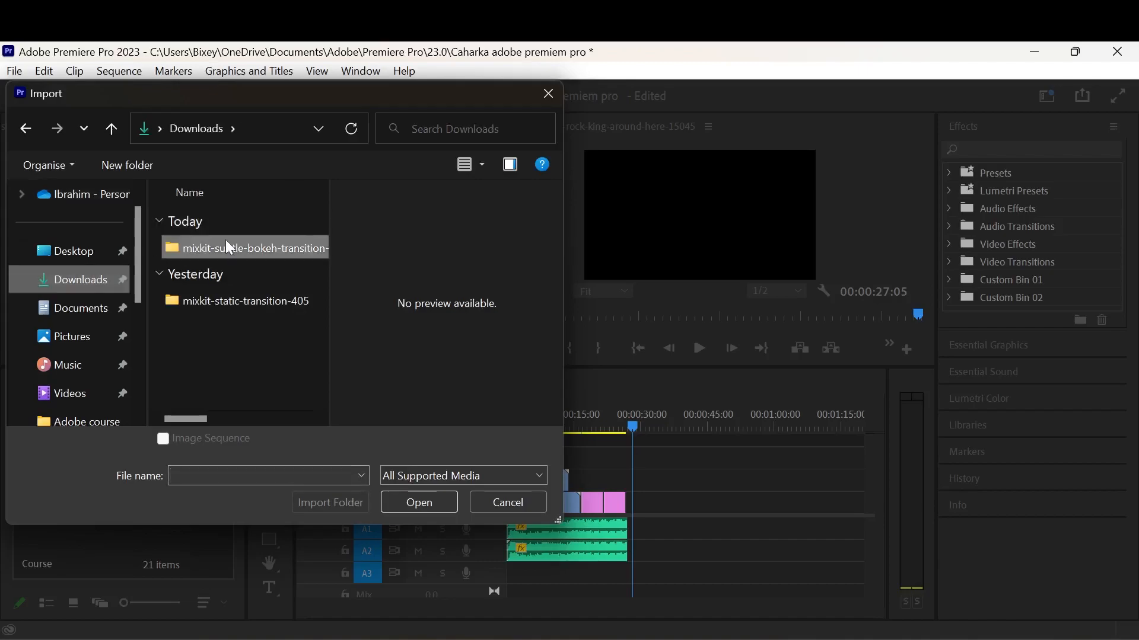
{"action": "left_click", "coordinate": [404, 504]}
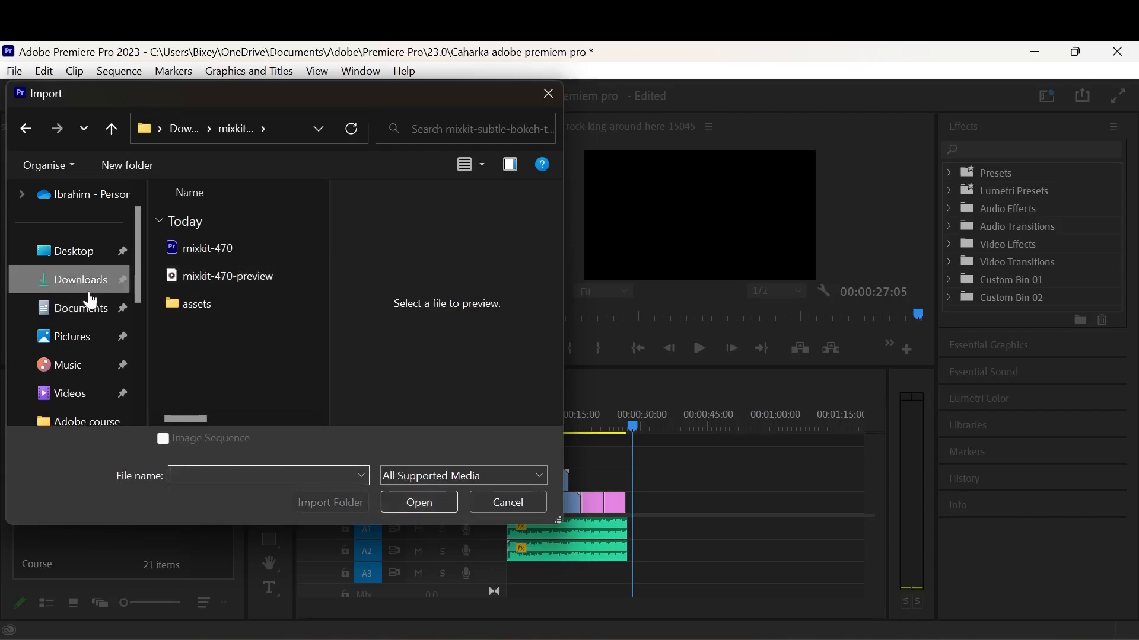
{"action": "left_click", "coordinate": [69, 291]}
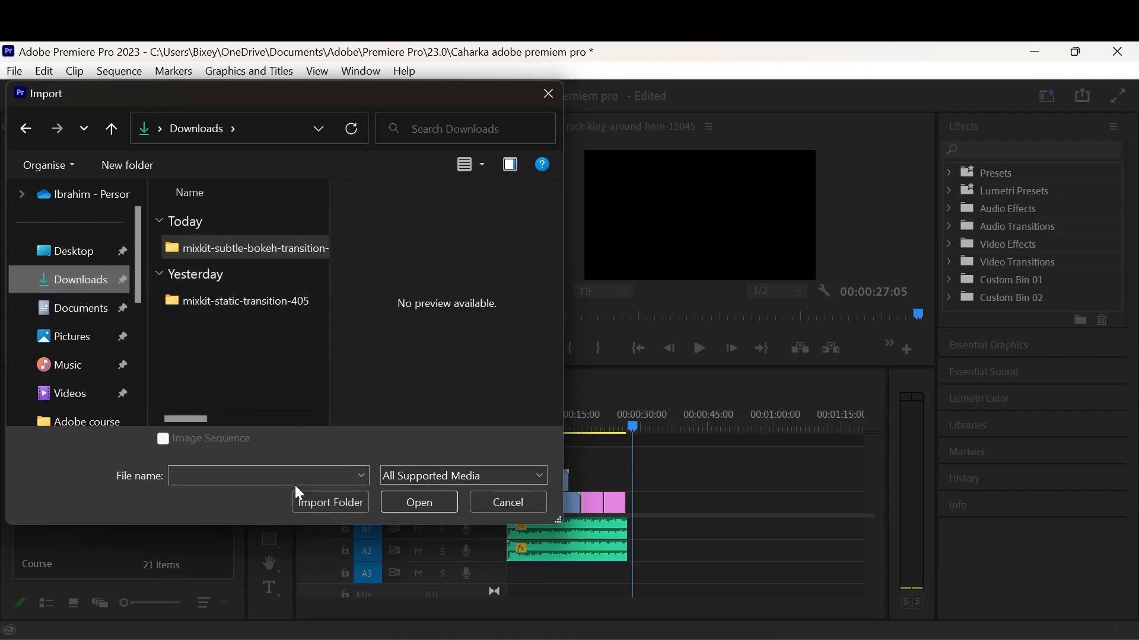
{"action": "left_click", "coordinate": [318, 501]}
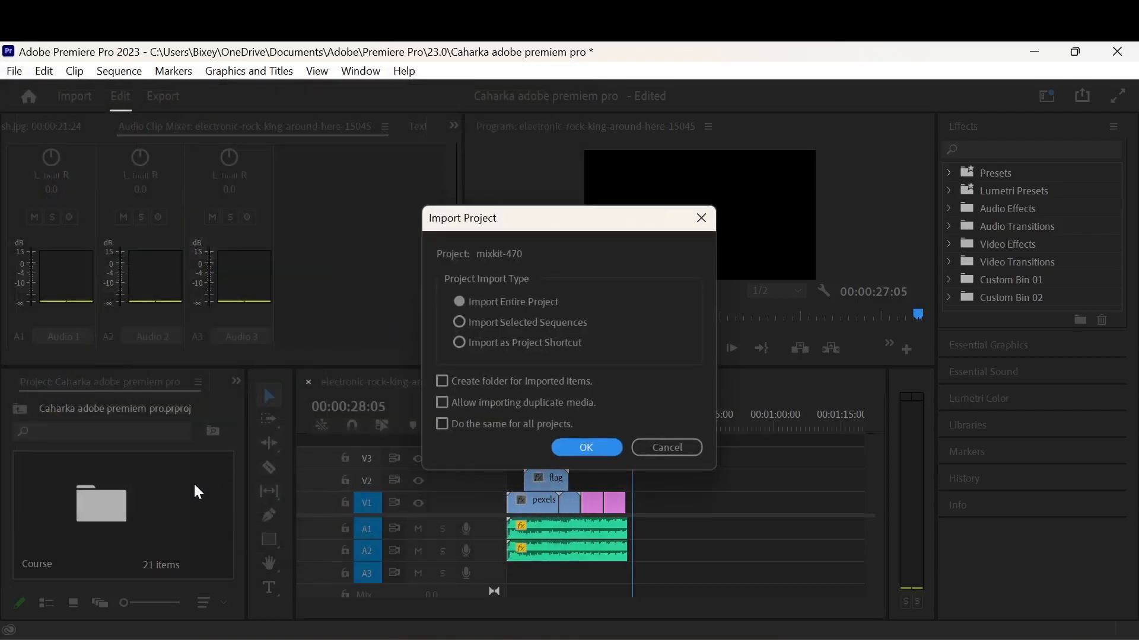
{"action": "left_click", "coordinate": [582, 449]}
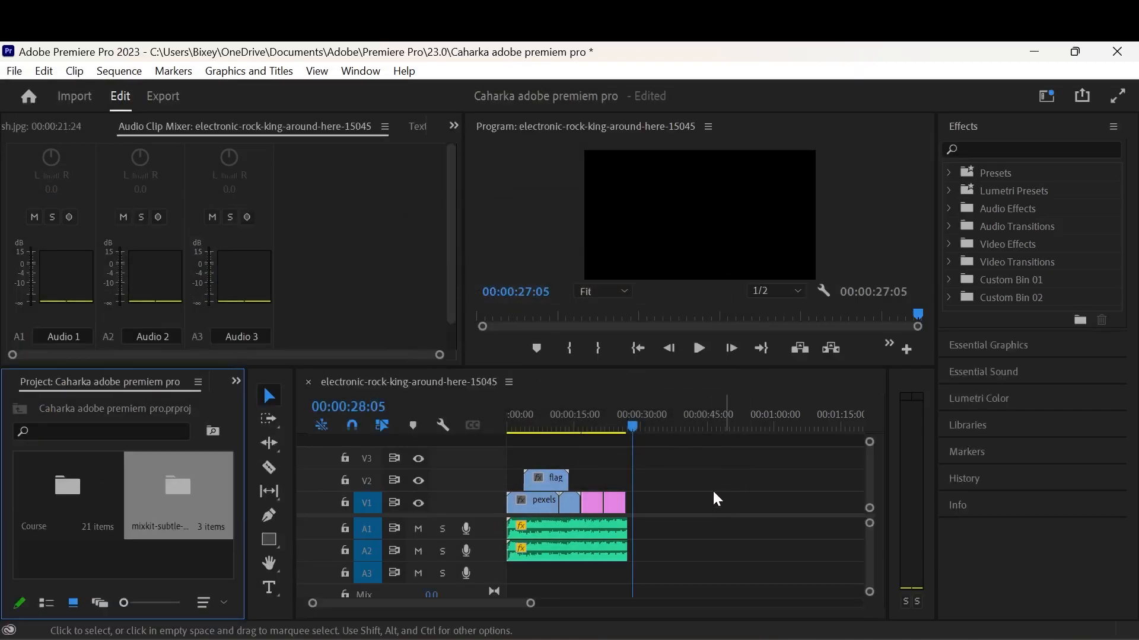
Step: Open the Bokeh Transition 02 sequence from the imported Transition 02 bin and select its bokeh and adjustment layers above V1
{"action": "double_click", "coordinate": [160, 502]}
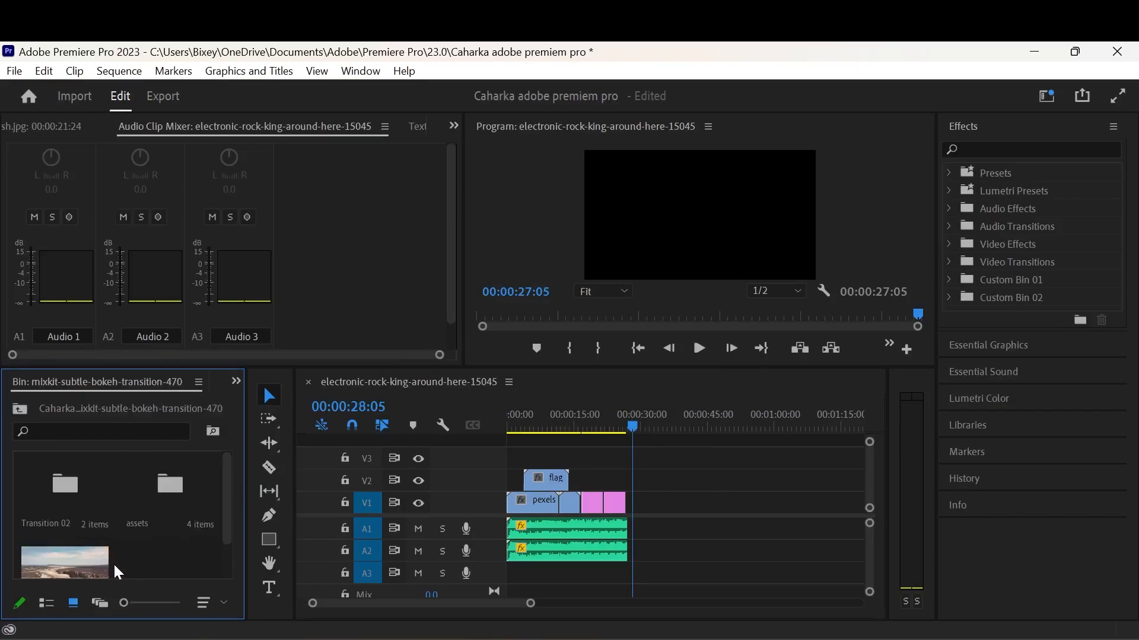
{"action": "double_click", "coordinate": [58, 495]}
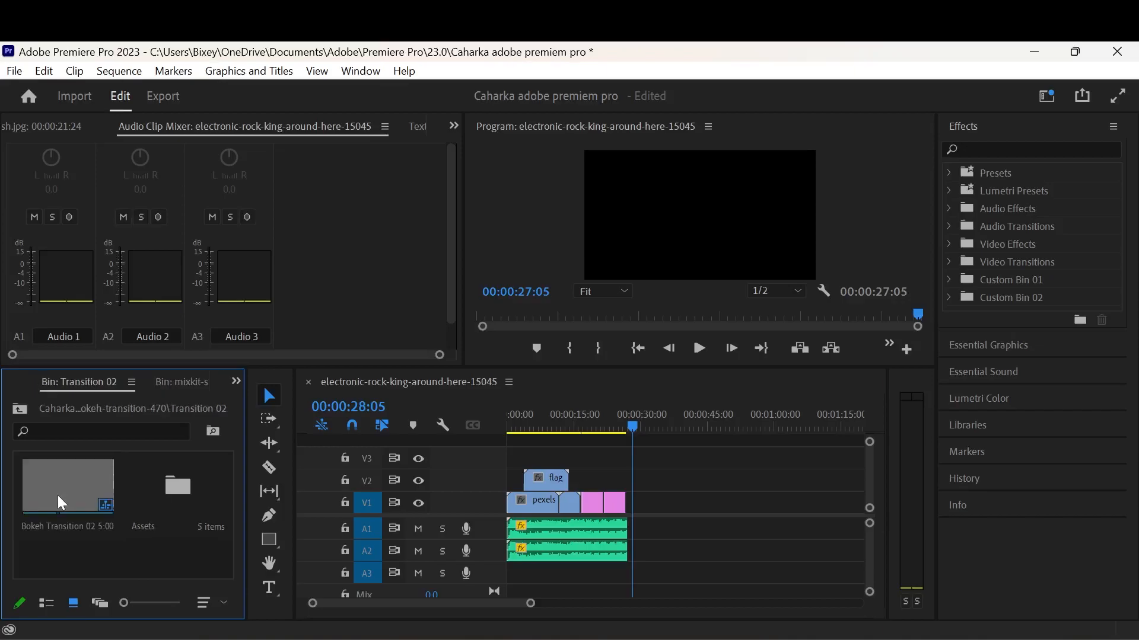
{"action": "left_click", "coordinate": [62, 502]}
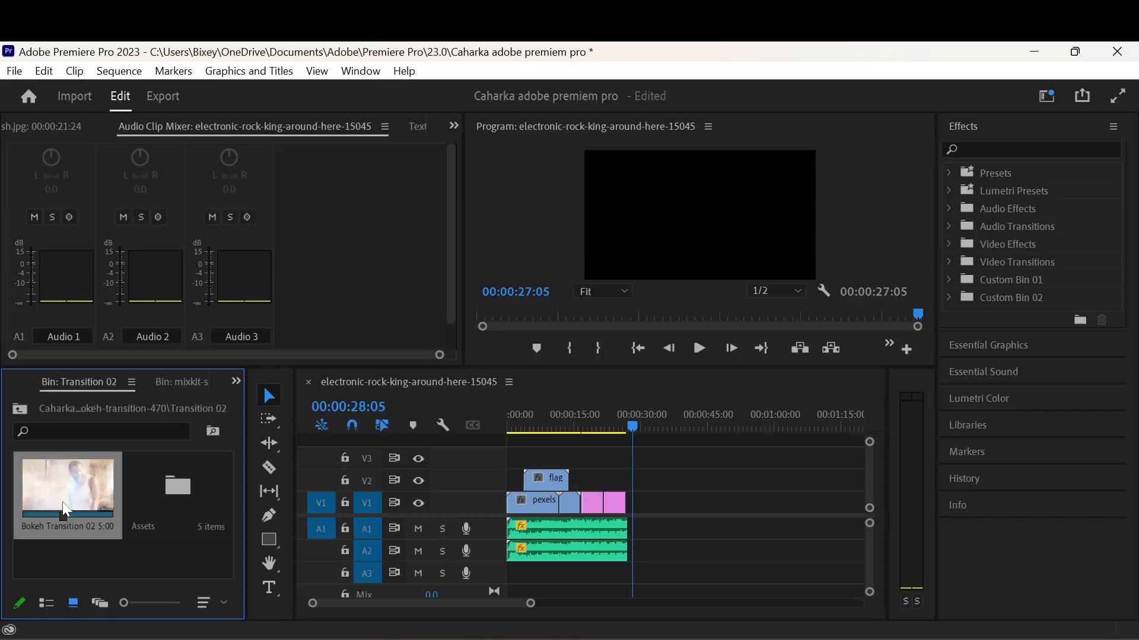
{"action": "double_click", "coordinate": [65, 509]}
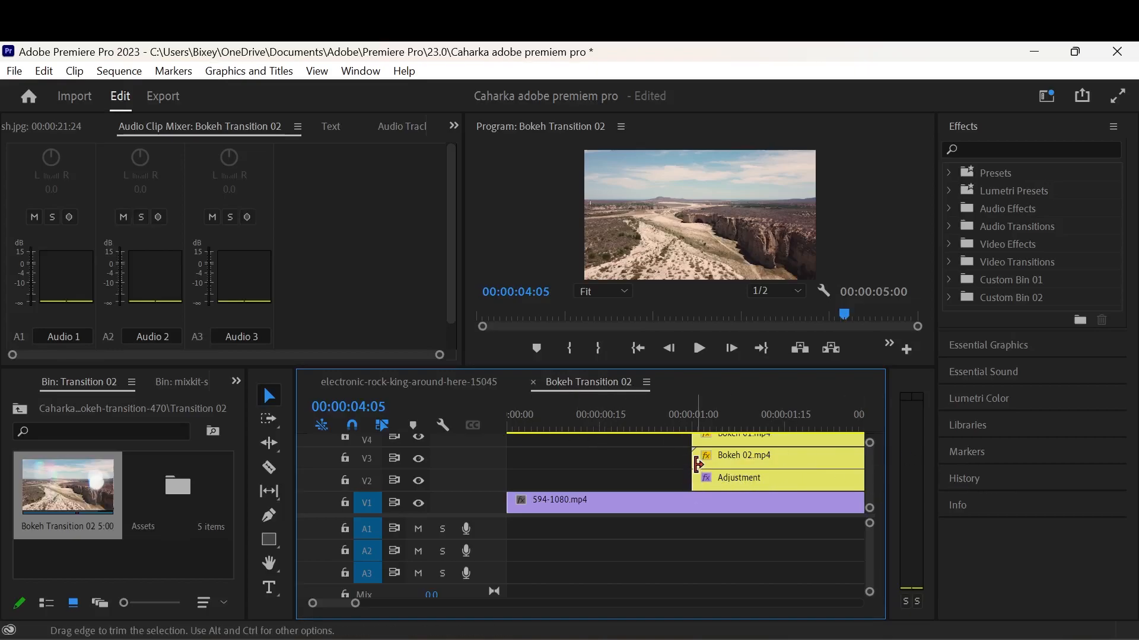
{"action": "left_click_drag", "start_coordinate": [672, 437], "coordinate": [780, 485]}
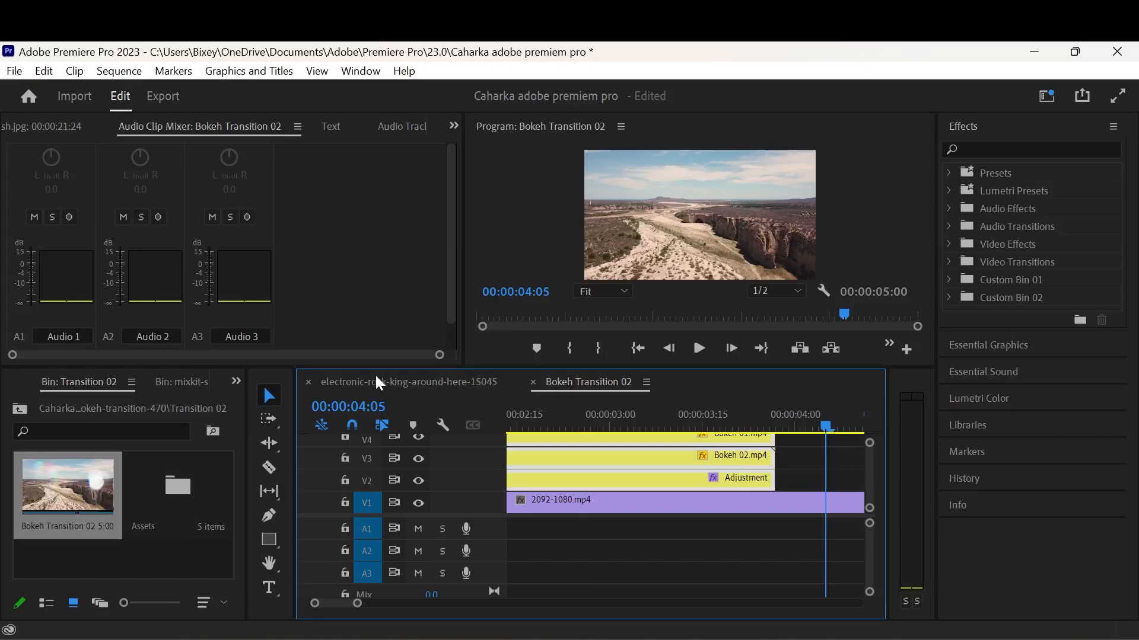
Step: Examine where the selected transition layers start and end in Bokeh Transition 02, scrubbing the playhead back to 00:00:00:23
{"action": "left_click", "coordinate": [407, 382]}
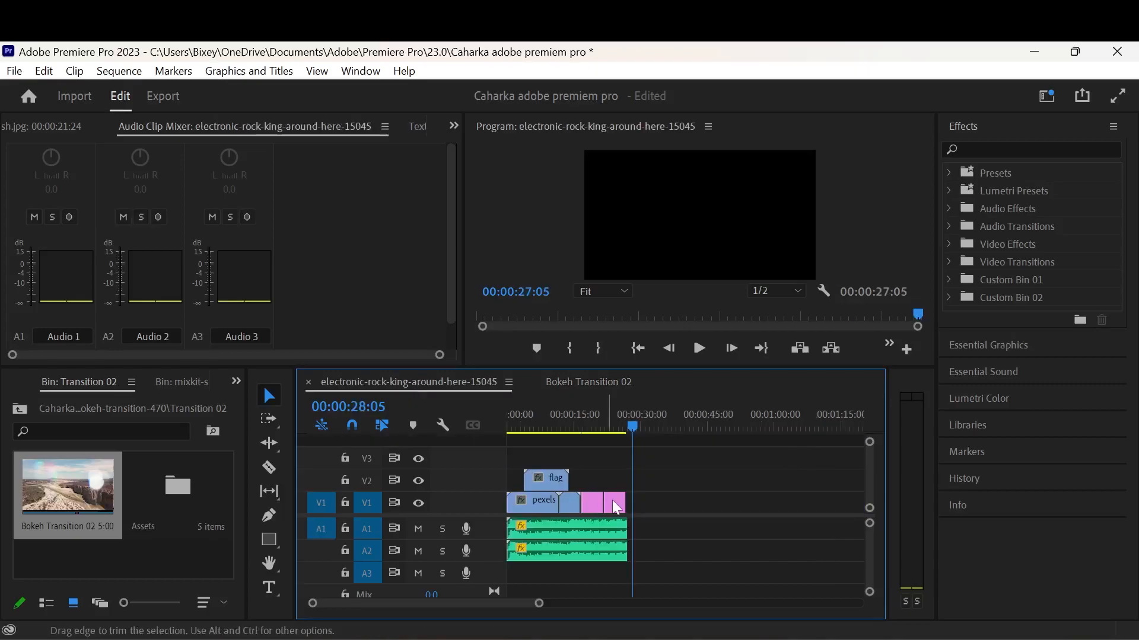
{"action": "left_click", "coordinate": [552, 381]}
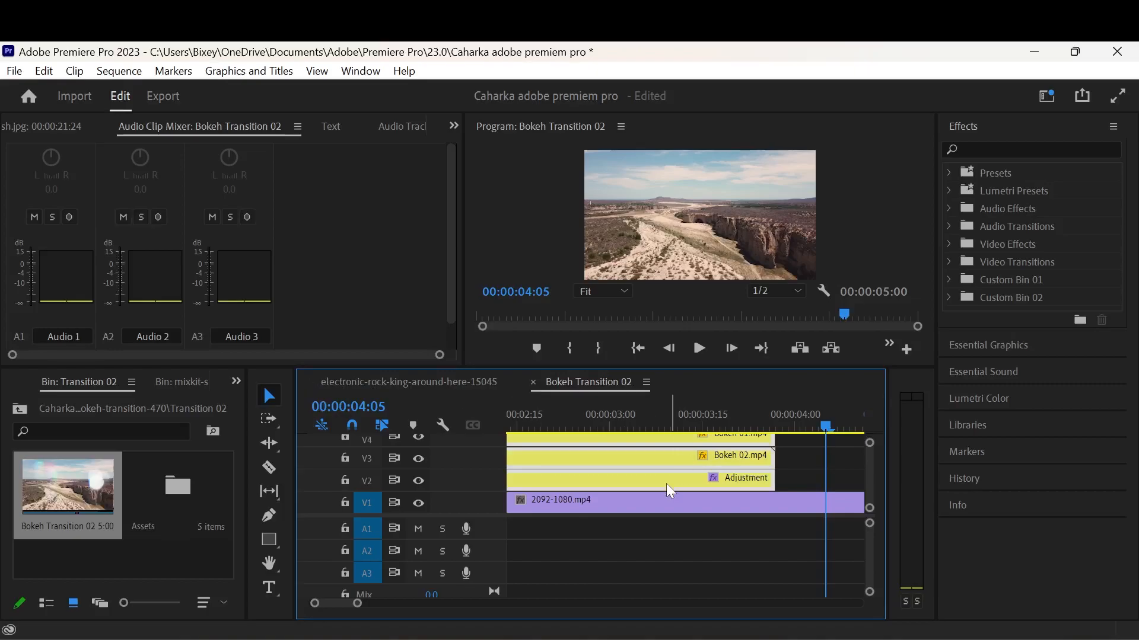
{"action": "scroll", "coordinate": [735, 467], "scroll_direction": "up", "scroll_amount": 3}
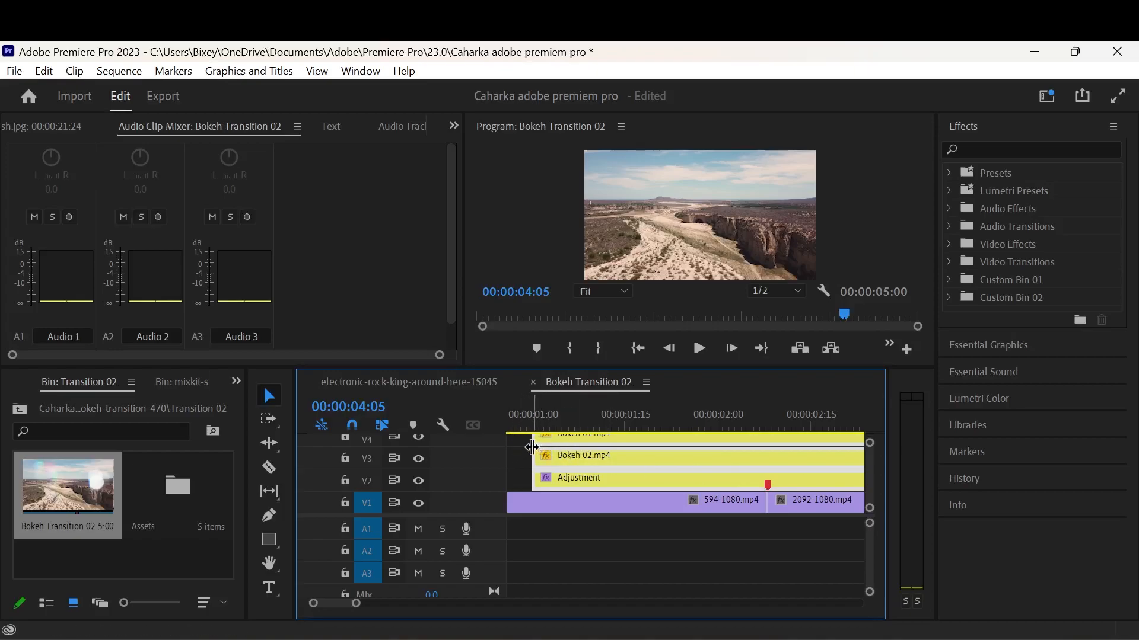
{"action": "scroll", "coordinate": [529, 444], "scroll_direction": "up", "scroll_amount": 6}
{"action": "scroll", "coordinate": [635, 464], "scroll_direction": "down", "scroll_amount": 10}
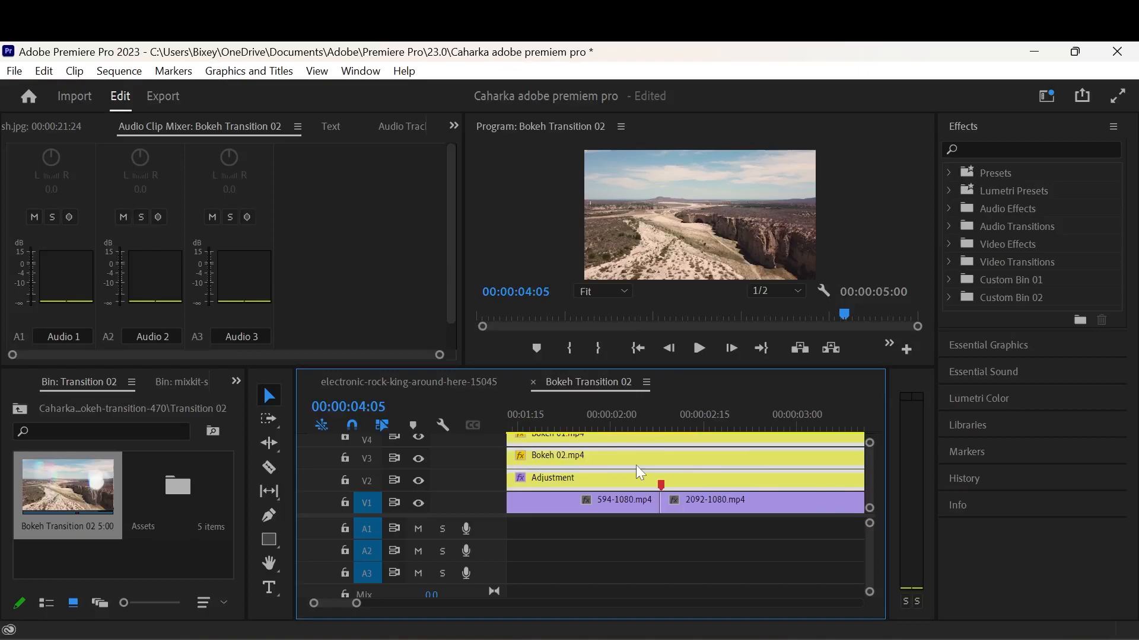
{"action": "scroll", "coordinate": [814, 467], "scroll_direction": "down", "scroll_amount": 5}
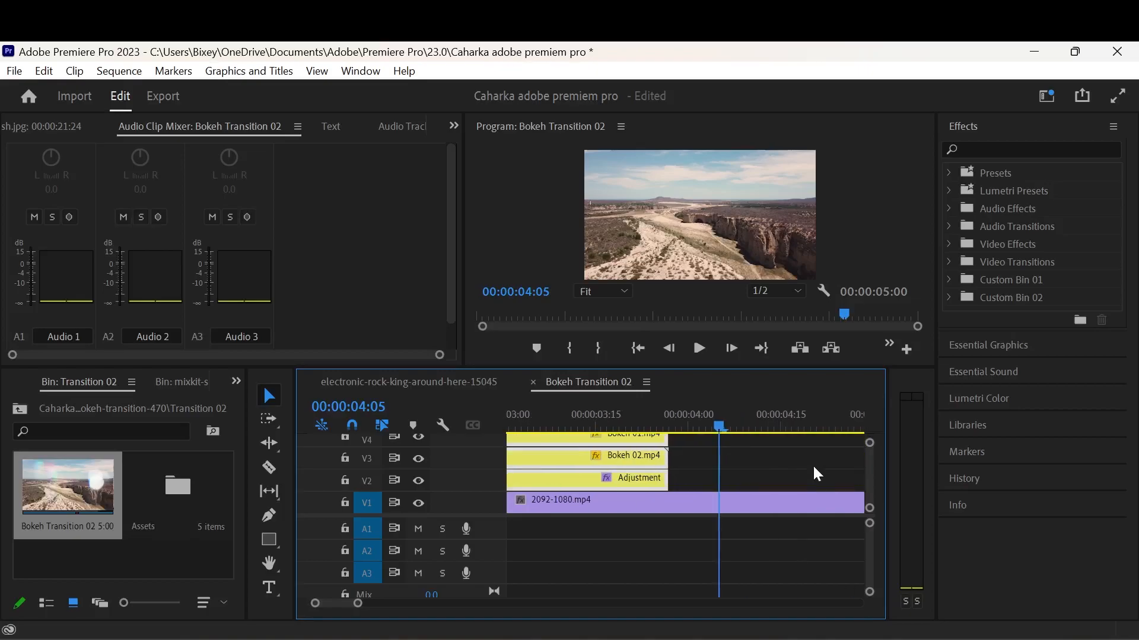
{"action": "left_click_drag", "start_coordinate": [715, 427], "coordinate": [482, 445]}
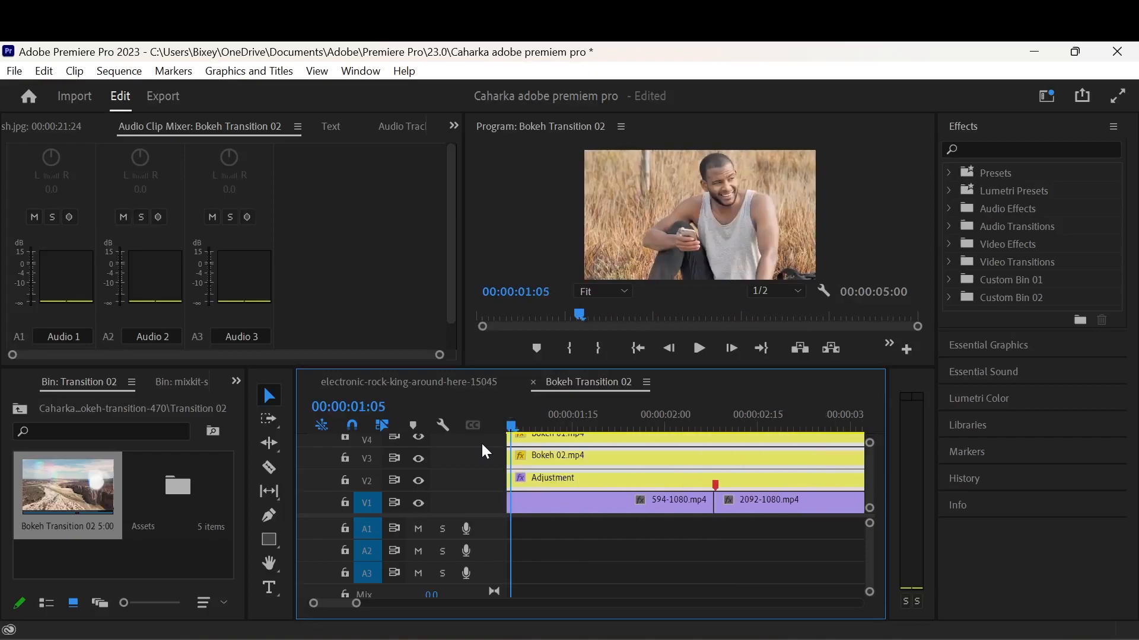
{"action": "scroll", "coordinate": [619, 450], "scroll_direction": "up", "scroll_amount": 4}
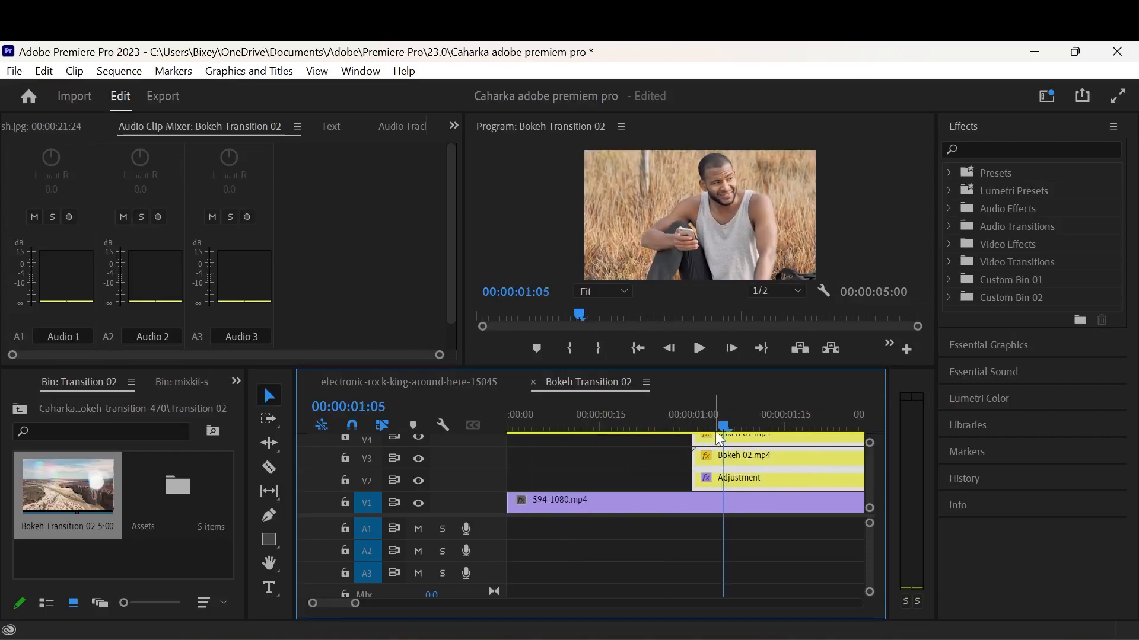
{"action": "left_click_drag", "start_coordinate": [722, 427], "coordinate": [729, 489]}
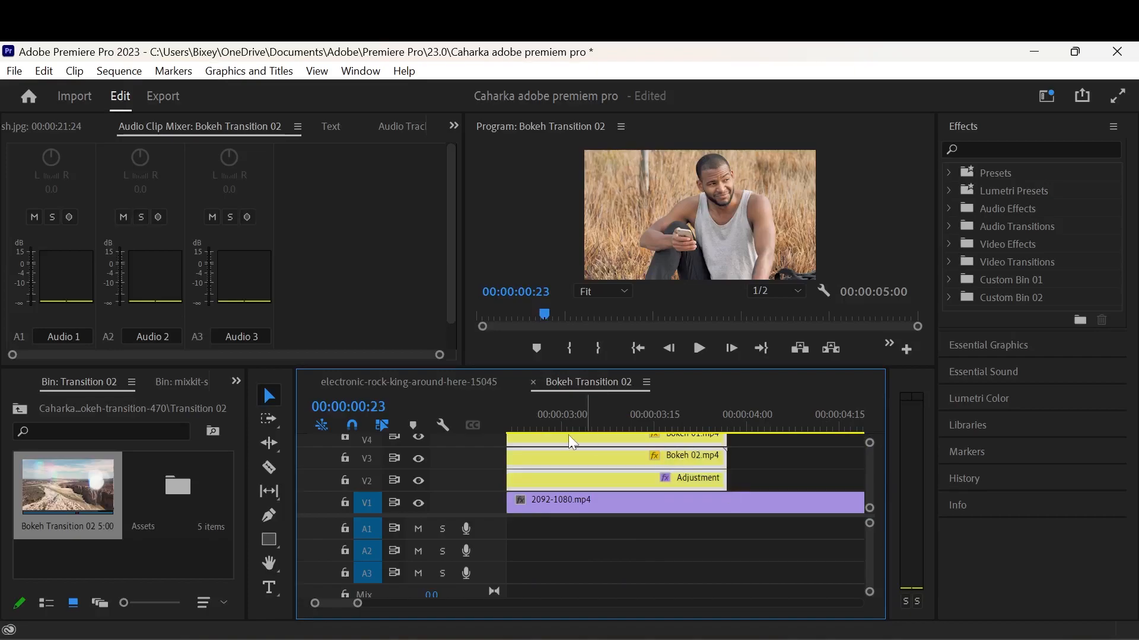
Step: Copy the selected transition layers into the electronic-rock-king-around-here-15045 sequence, just before the flag clip and starting on V2
{"action": "left_click_drag", "start_coordinate": [545, 450], "coordinate": [364, 380]}
{"action": "left_click_drag", "start_coordinate": [511, 427], "coordinate": [519, 458]}
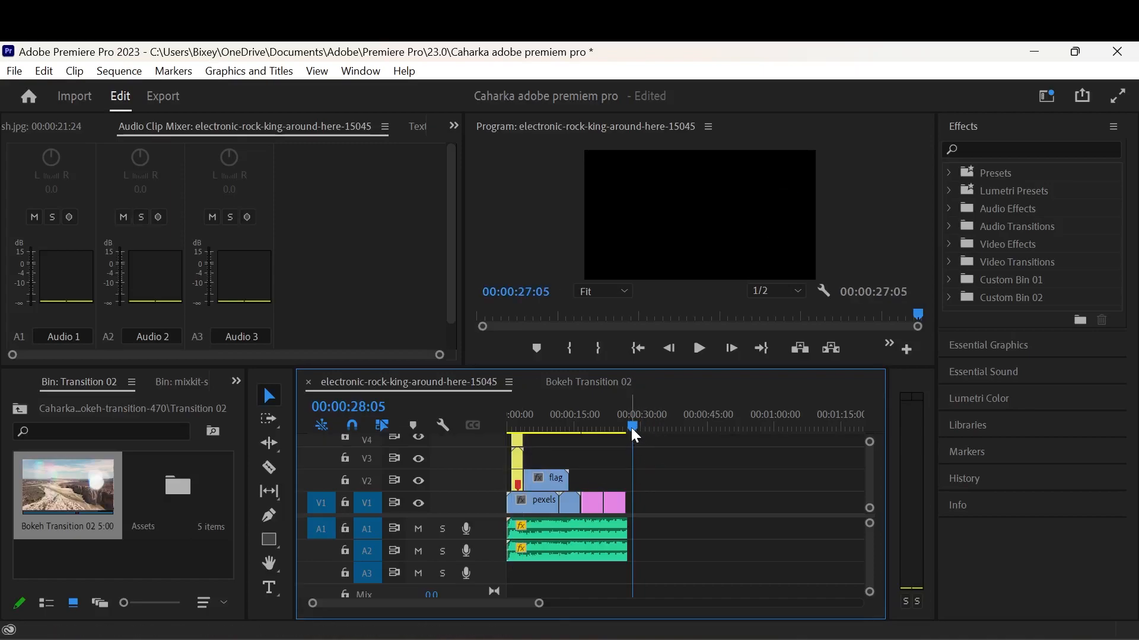
Step: Move the playhead to 00:00:00:00 and lower the Audio 1 clip volume to -17.3 dB
{"action": "left_click_drag", "start_coordinate": [632, 426], "coordinate": [509, 428]}
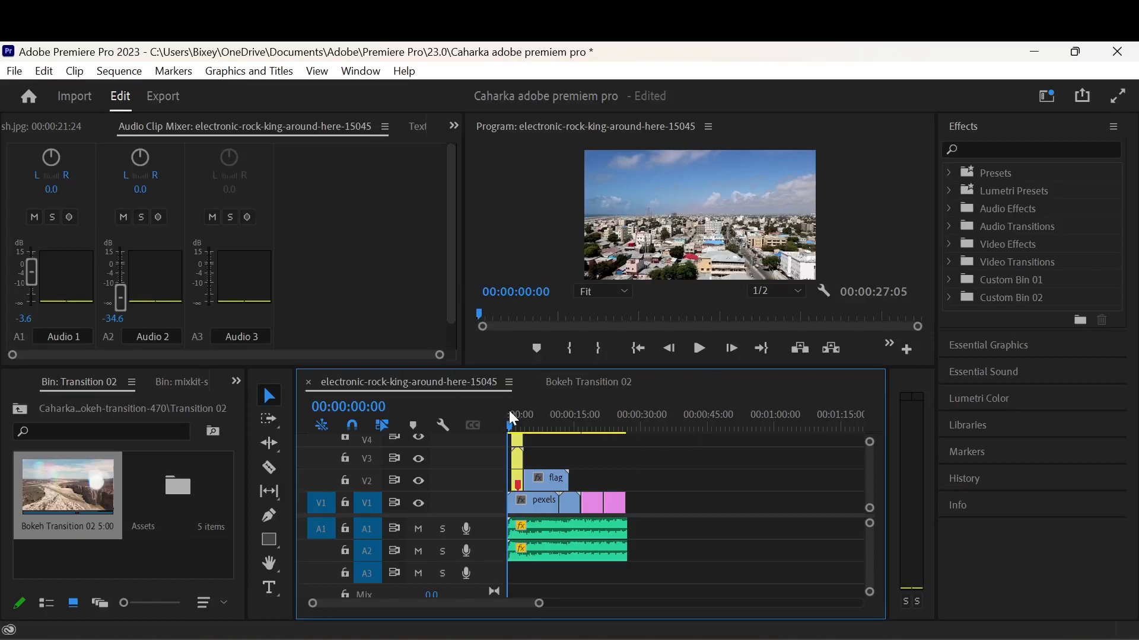
{"action": "left_click_drag", "start_coordinate": [31, 277], "coordinate": [32, 276]}
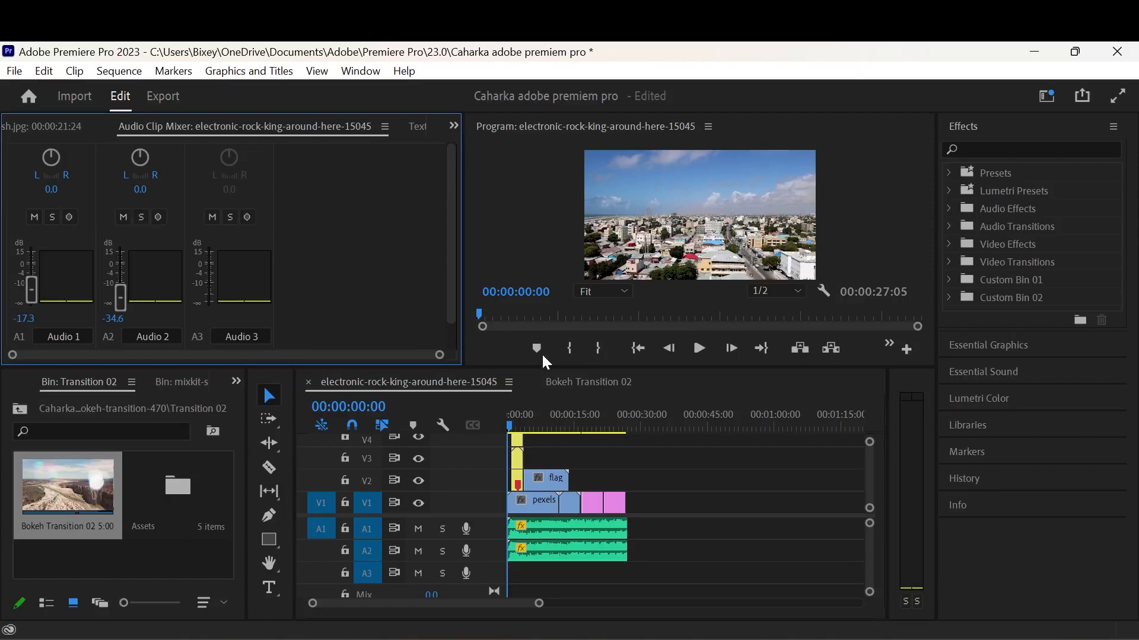
Step: Check the bokeh transition into the flag clip by repeatedly playing the sequence from 00:00:00:00, including with the program view at full screen
{"action": "left_click", "coordinate": [698, 349]}
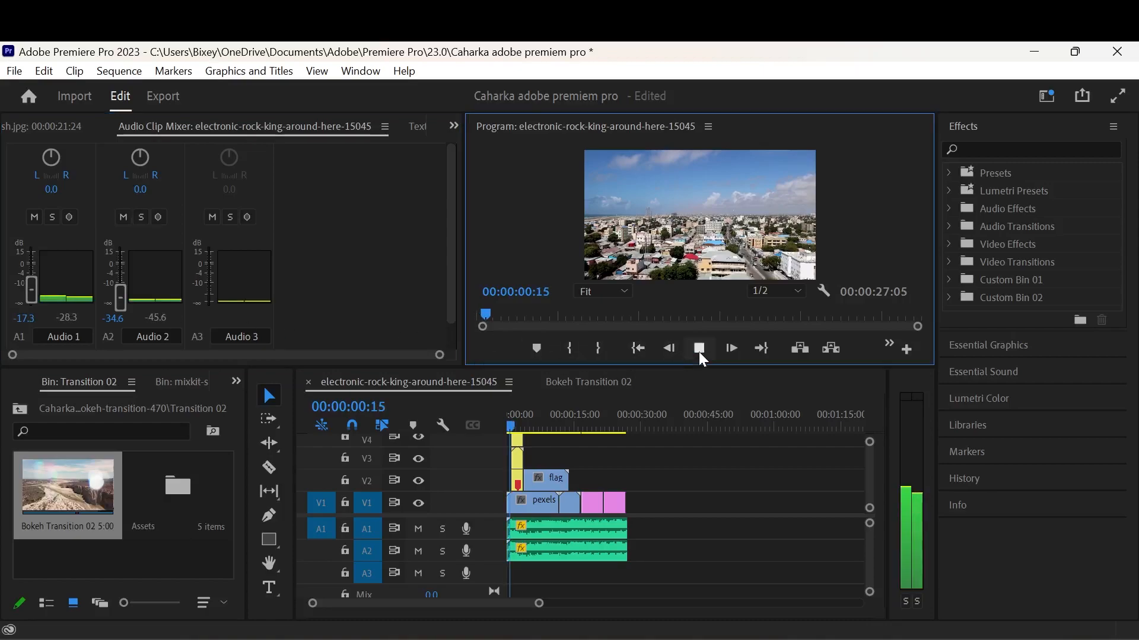
{"action": "key", "text": "ctrl+grave"}
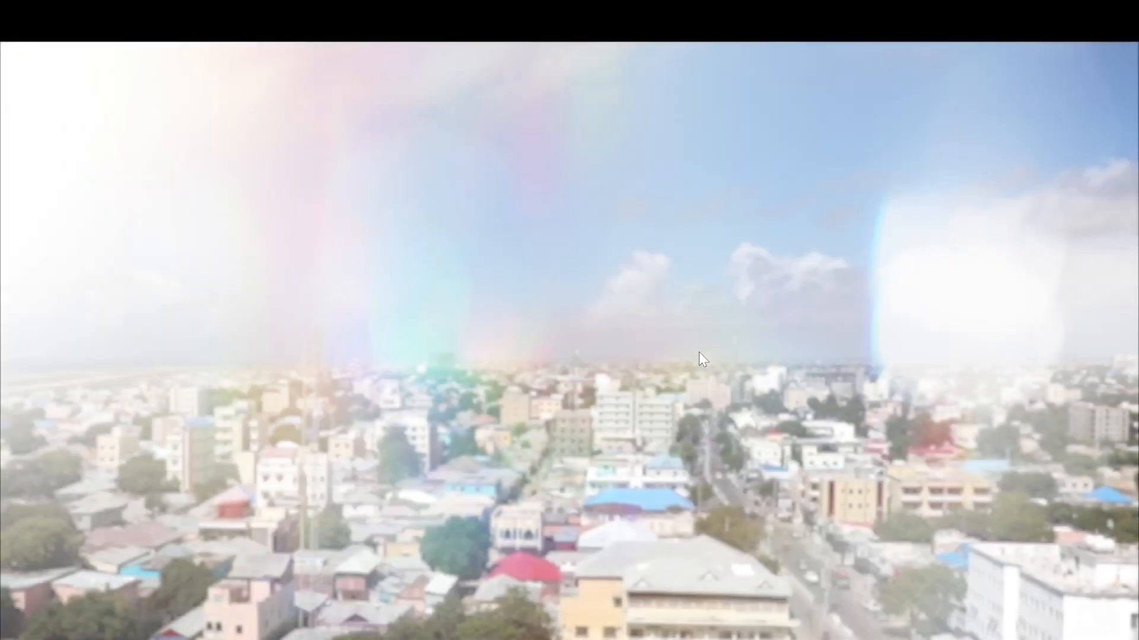
{"action": "key", "text": "ctrl+grave"}
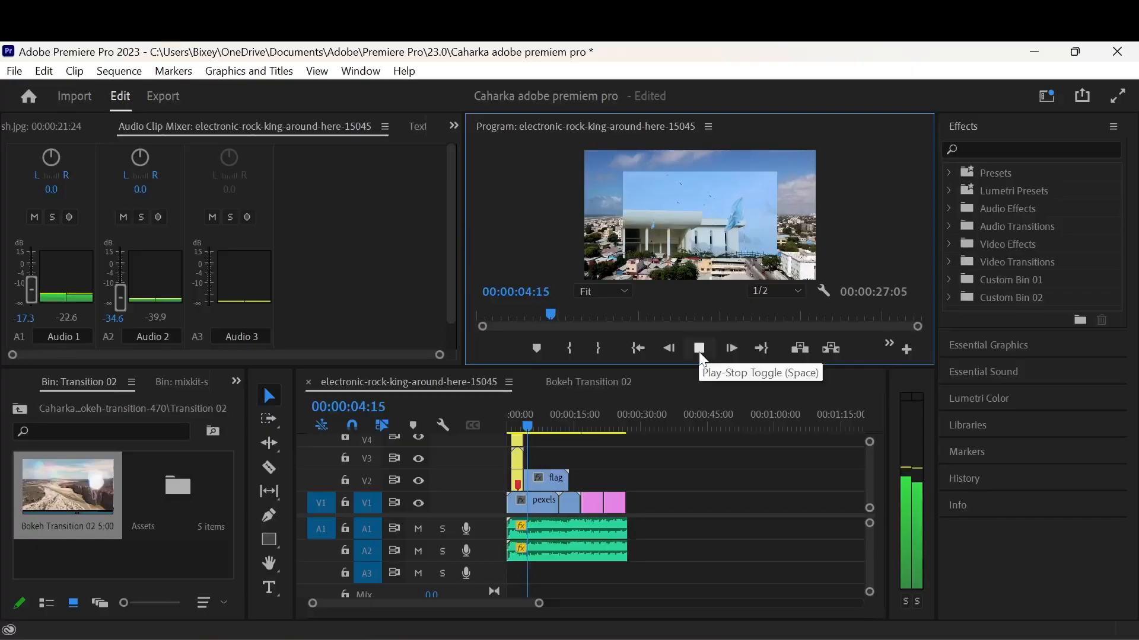
{"action": "left_click_drag", "start_coordinate": [533, 425], "coordinate": [489, 421]}
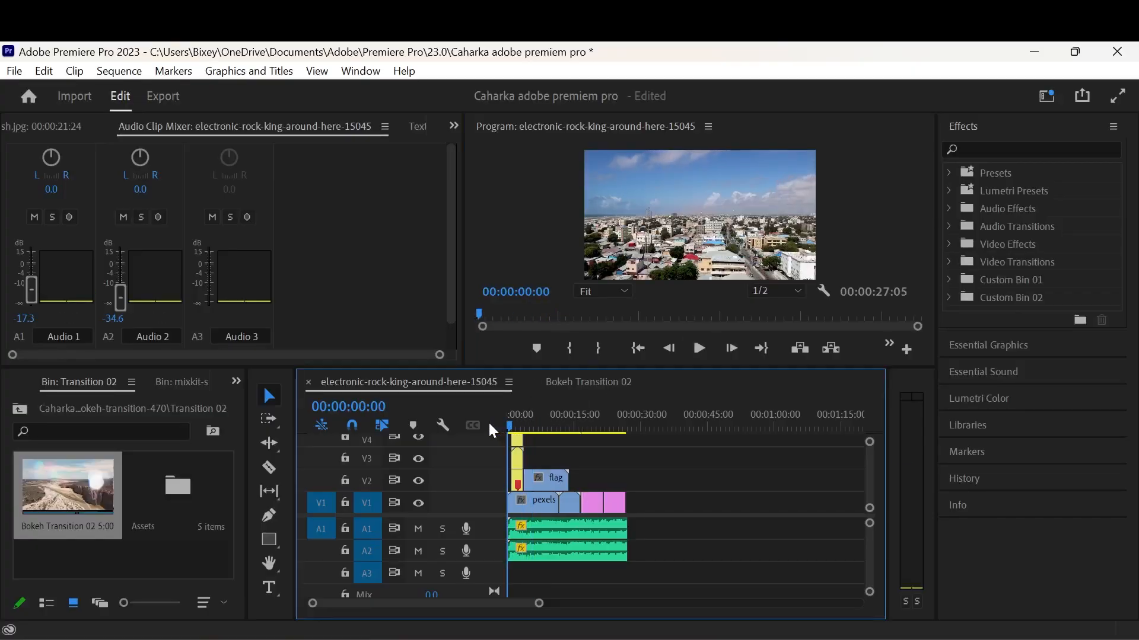
{"action": "left_click", "coordinate": [703, 354]}
{"action": "key", "text": "ctrl+grave"}
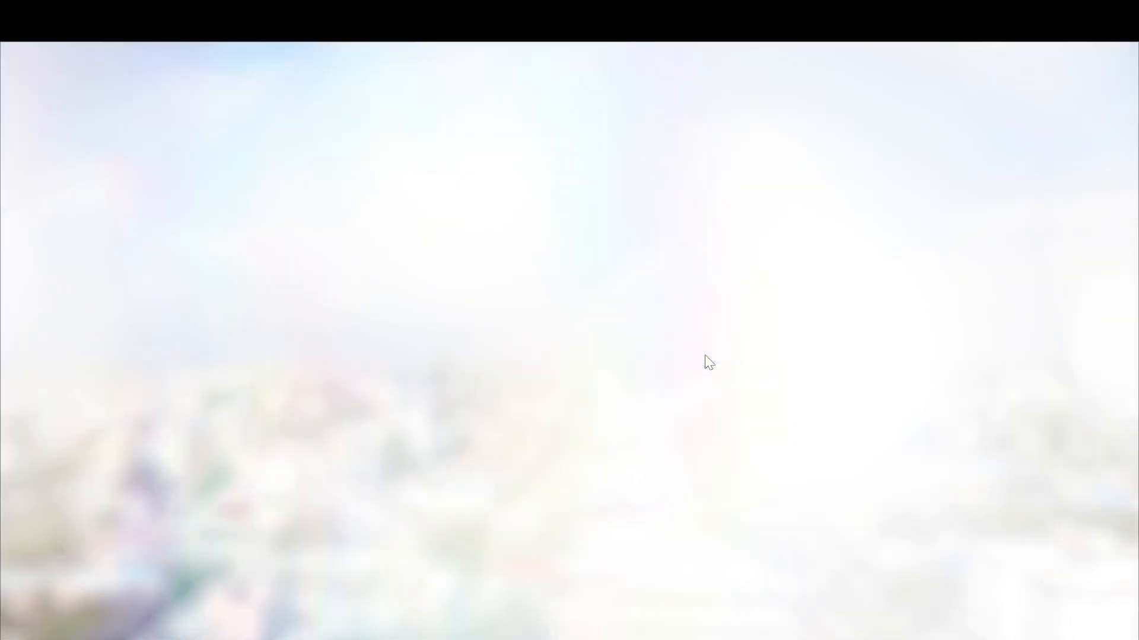
{"action": "key", "text": "ctrl+grave"}
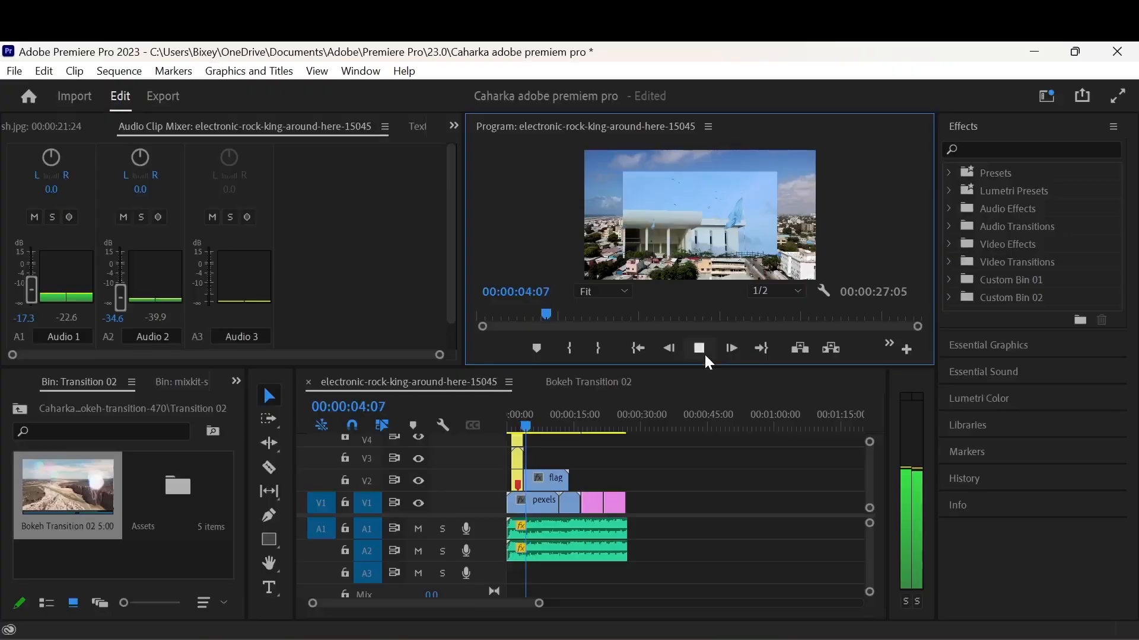
{"action": "left_click", "coordinate": [703, 354]}
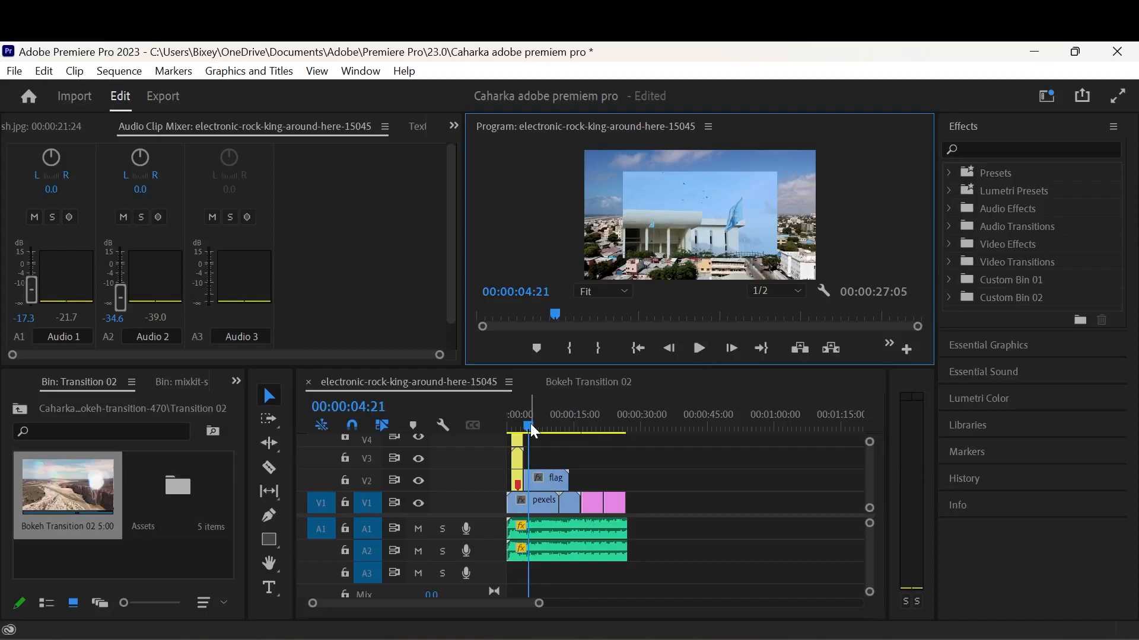
{"action": "left_click_drag", "start_coordinate": [531, 423], "coordinate": [494, 422]}
{"action": "left_click", "coordinate": [700, 350]}
{"action": "key", "text": "ctrl+grave"}
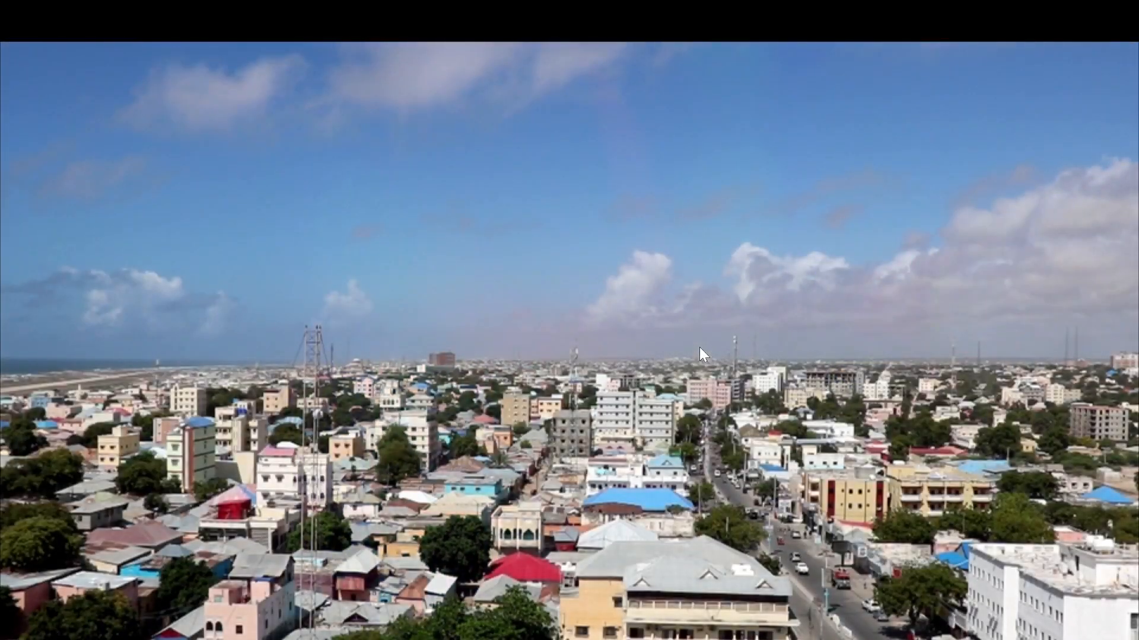
{"action": "key", "text": "ctrl+grave"}
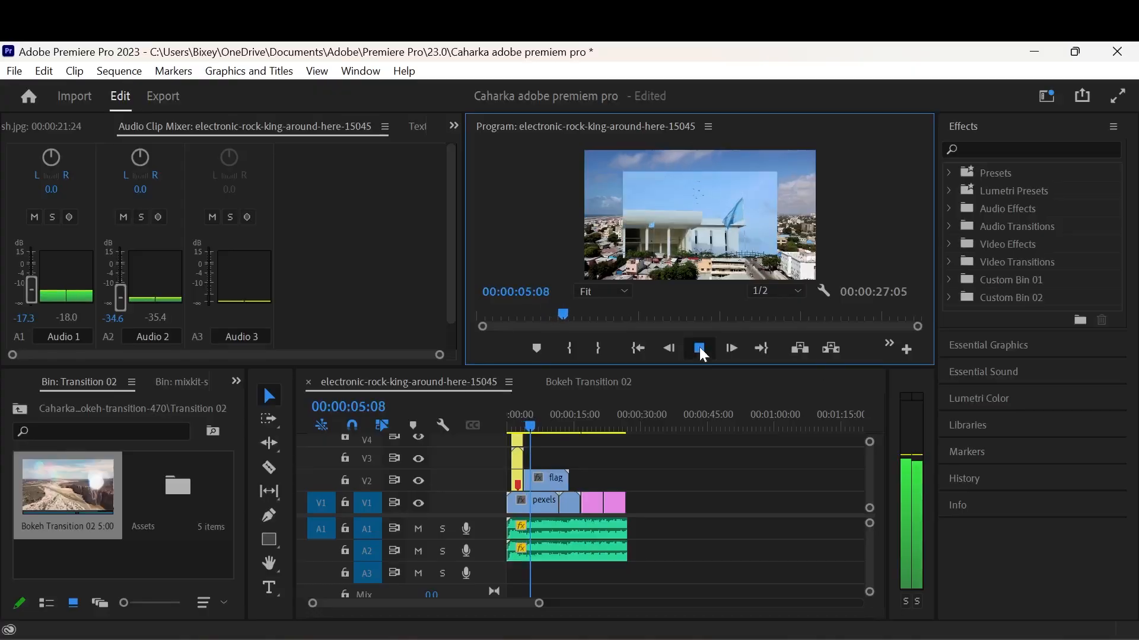
{"action": "left_click", "coordinate": [699, 347]}
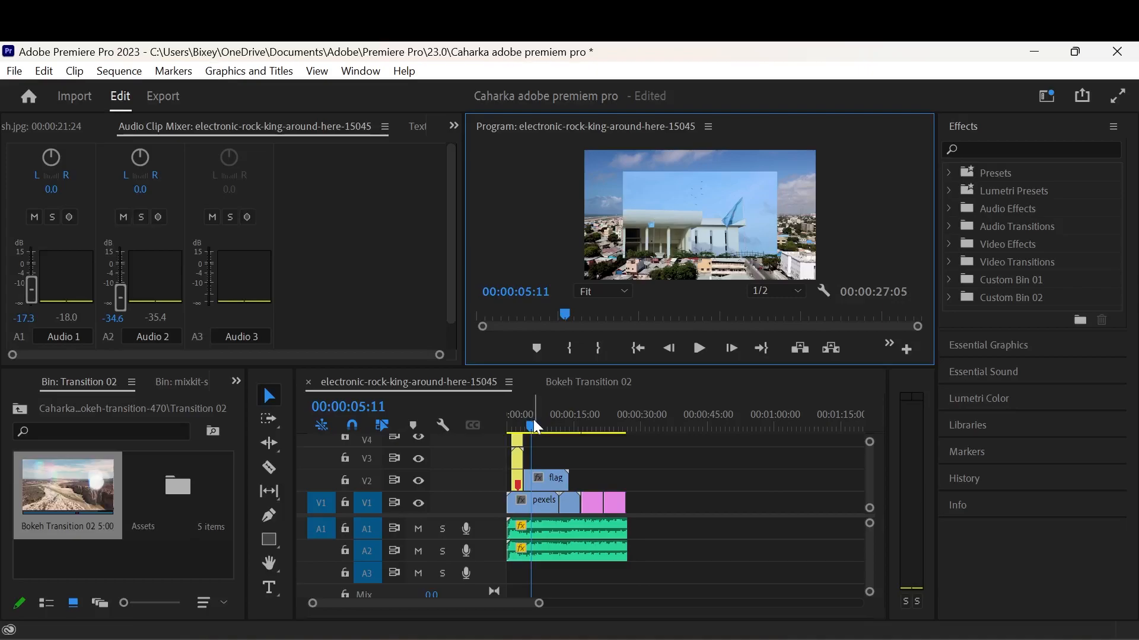
{"action": "left_click_drag", "start_coordinate": [529, 426], "coordinate": [494, 425]}
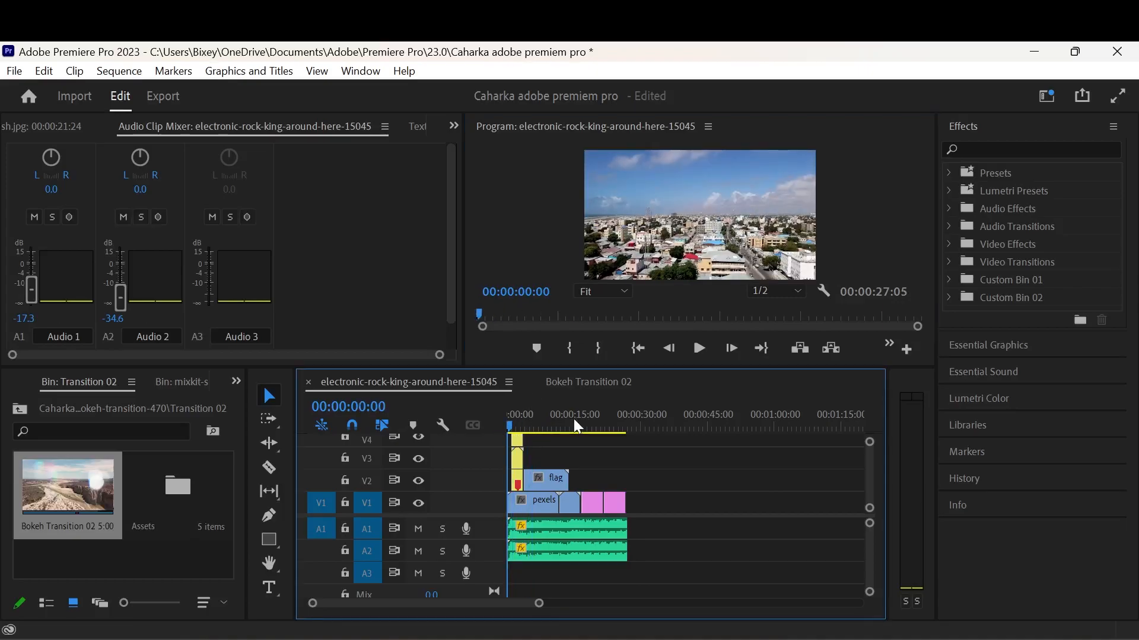
{"action": "left_click", "coordinate": [699, 350]}
{"action": "key", "text": "space"}
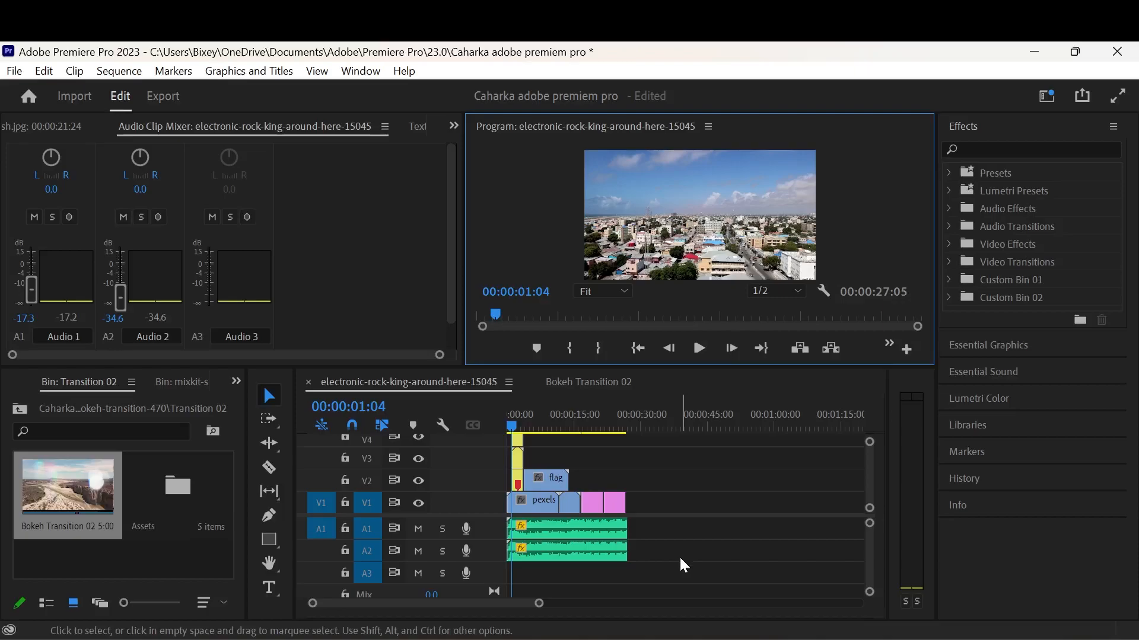
Step: Switch to the browser, look over the Mixkit Subtle Bokeh Transition page, and go back to the previous page
{"action": "key", "text": "alt+Tab"}
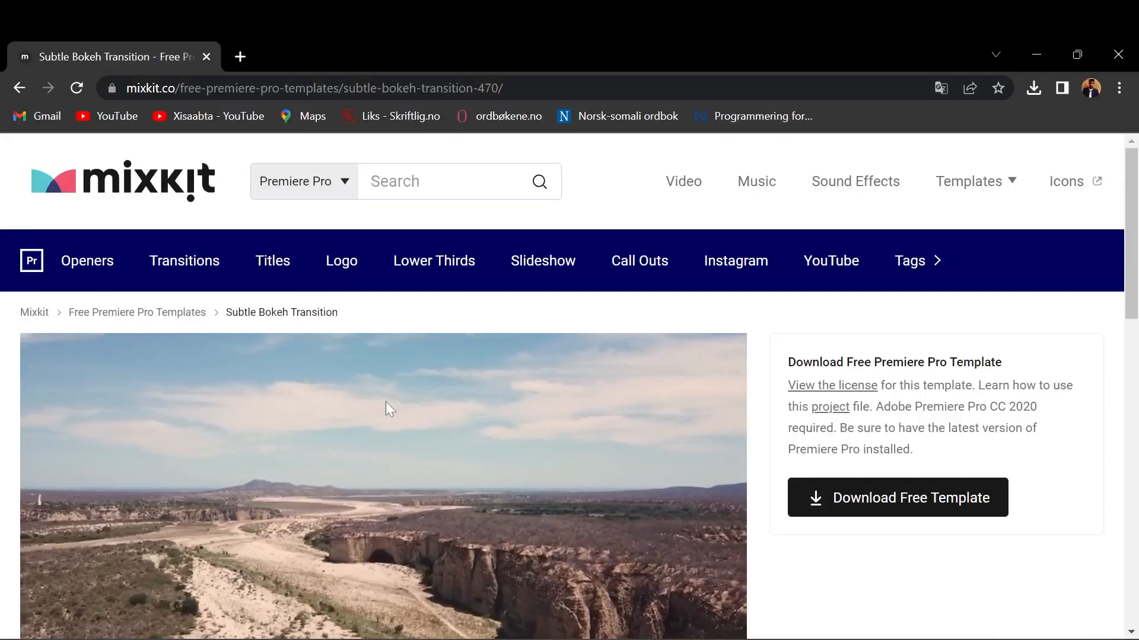
{"action": "scroll", "coordinate": [386, 403], "scroll_direction": "down", "scroll_amount": 5}
{"action": "scroll", "coordinate": [385, 401], "scroll_direction": "up", "scroll_amount": 5}
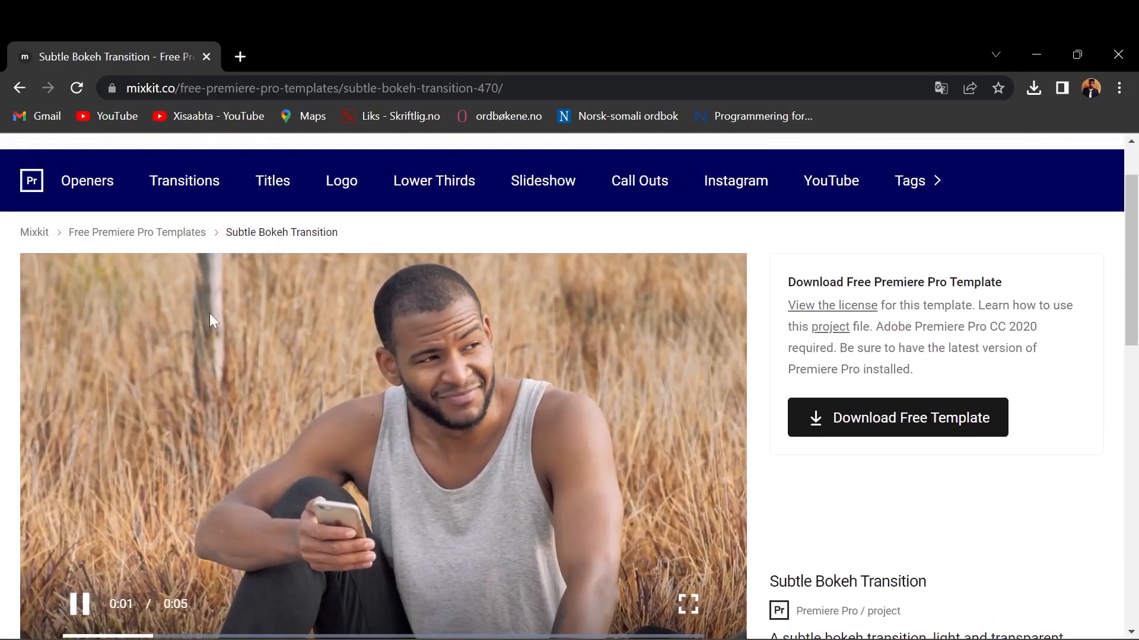
{"action": "left_click", "coordinate": [10, 92]}
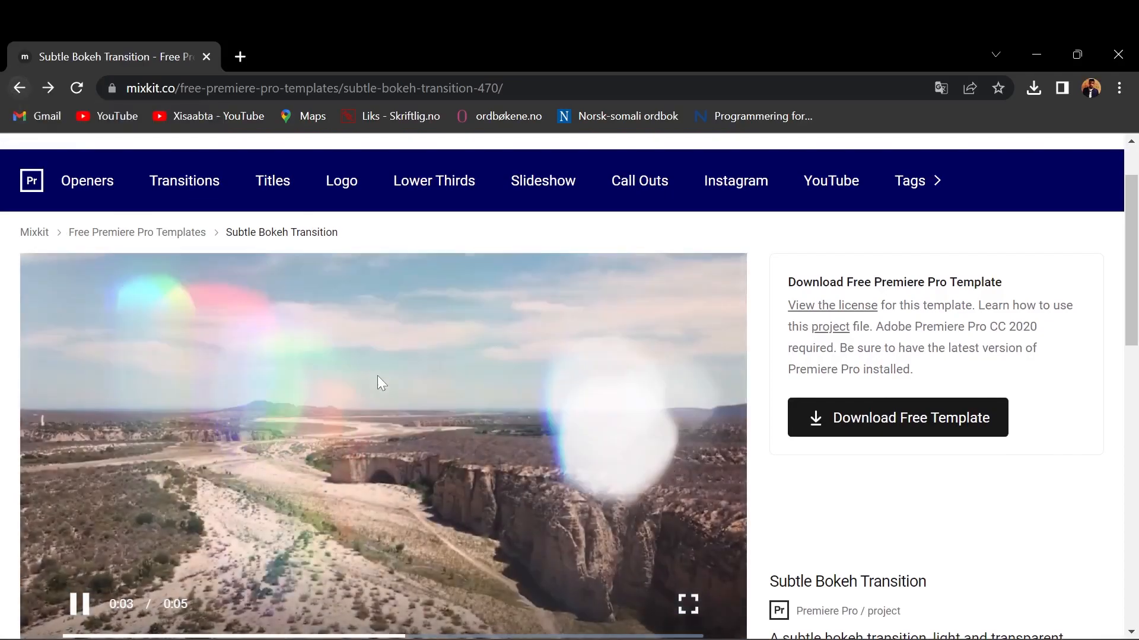